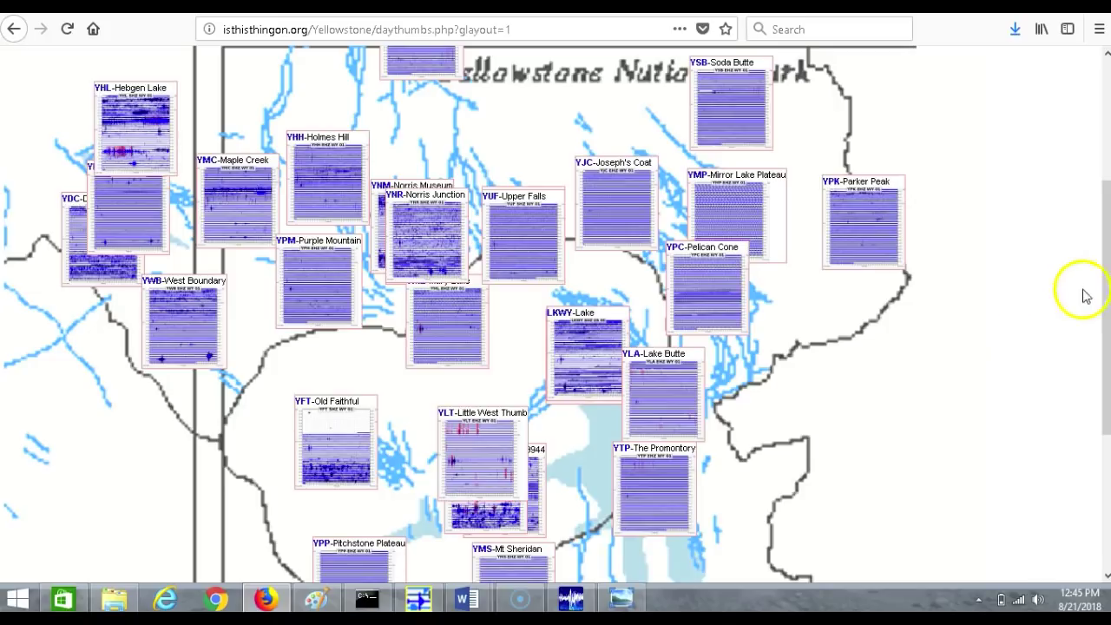
Look over the station thumbnails on the Yellowstone map, and check the YLT, H17A and YML traces in the arrival-picking program
left_click_drag(1105, 295, 1105, 343)
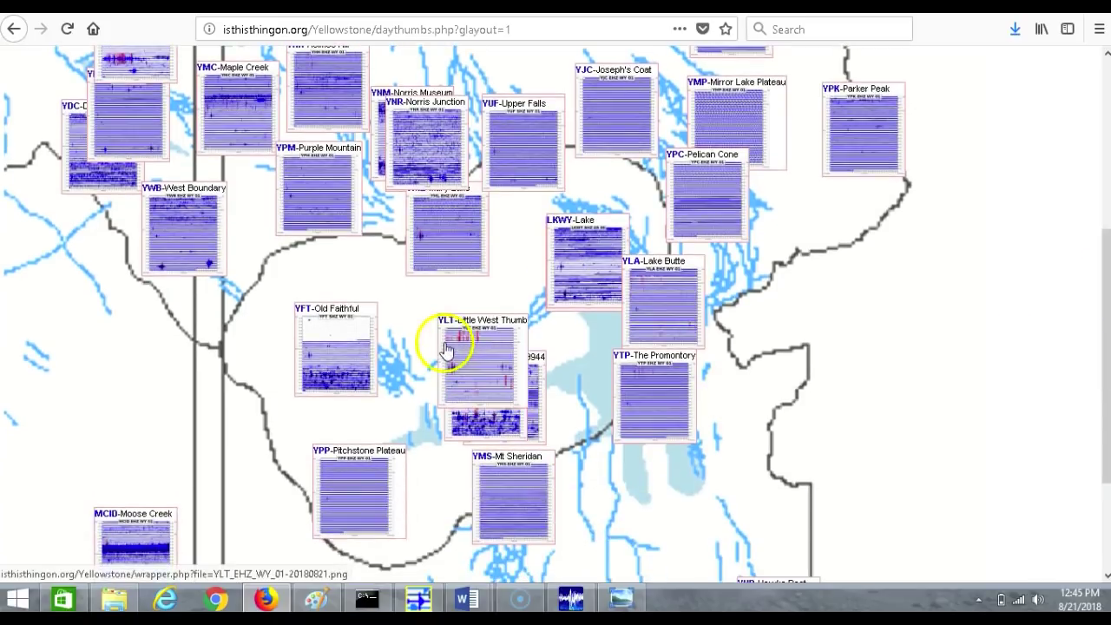
left_click_drag(1101, 307, 1083, 70)
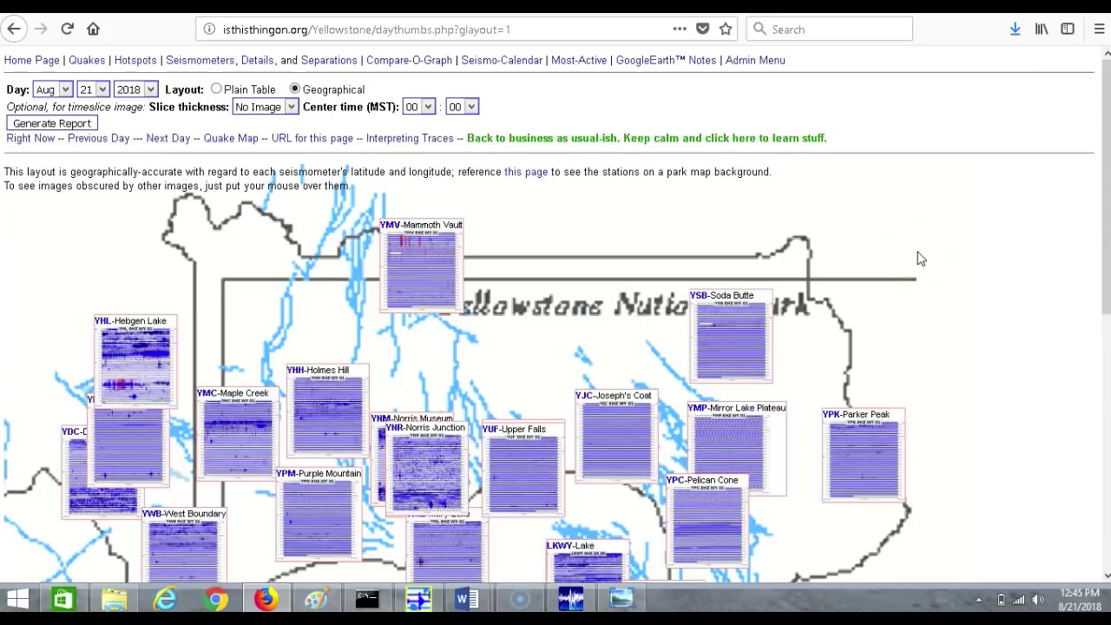
left_click_drag(1107, 169, 1101, 330)
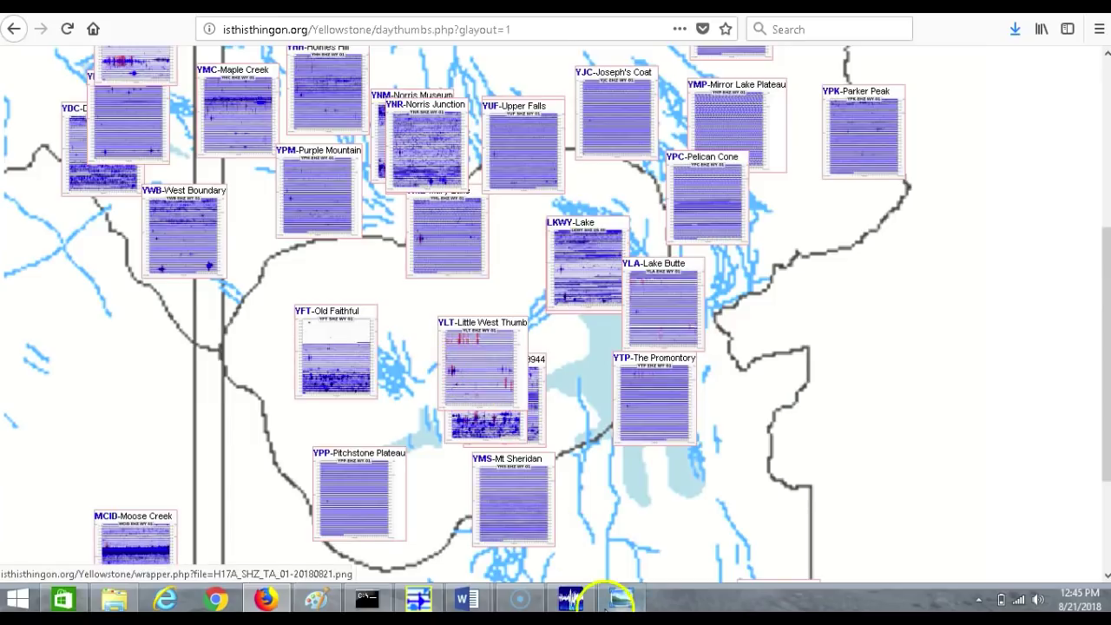
left_click(571, 599)
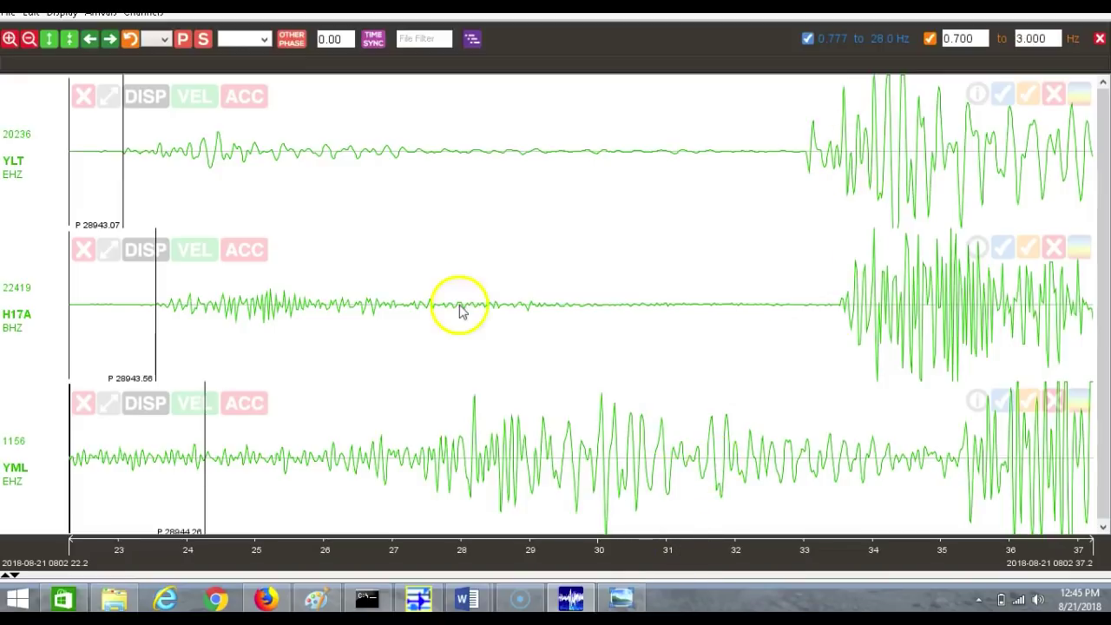
left_click(267, 599)
Open the YLT Little West Thumb seismogram from the station map and examine the full day of traces
mouse_move(1099, 306)
left_mouse_down()
mouse_move(1101, 154)
mouse_move(1101, 307)
left_mouse_up()
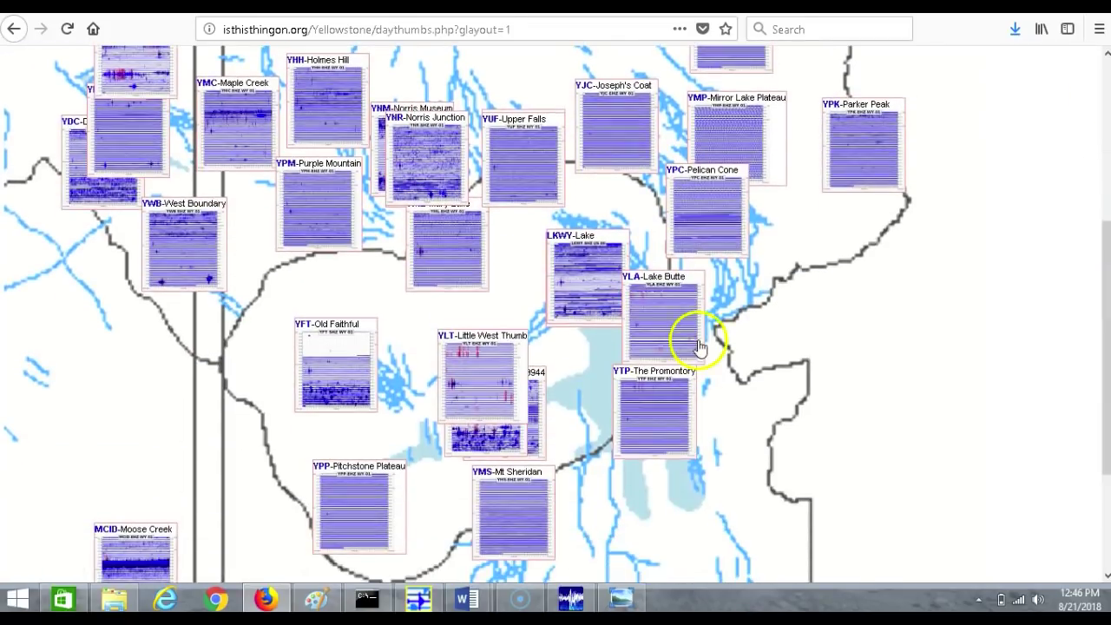
left_click(506, 379)
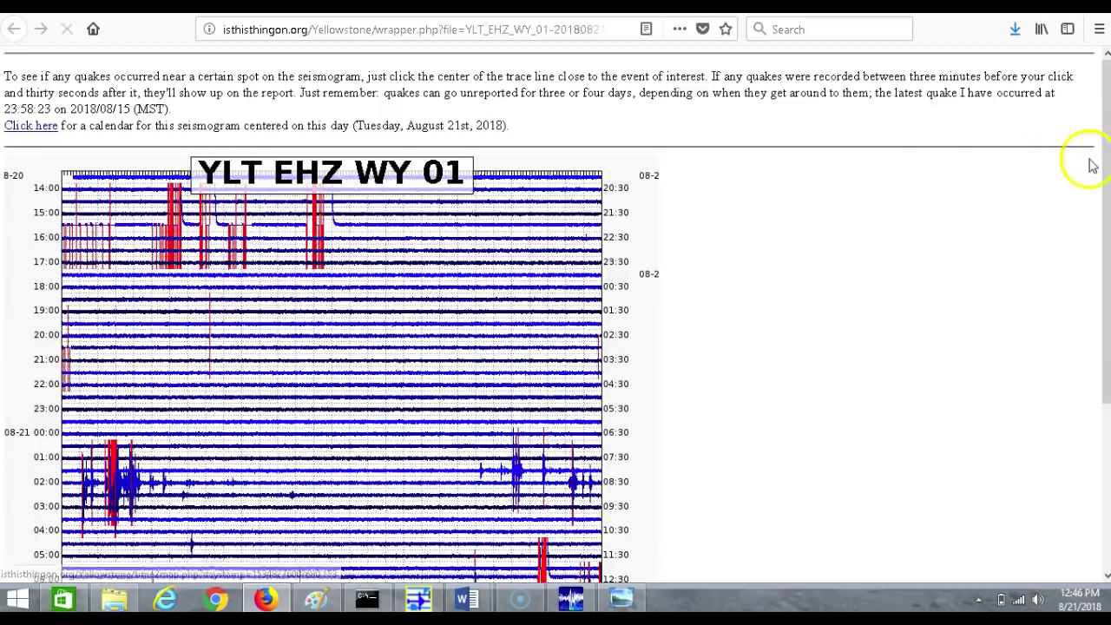
left_click_drag(1105, 154, 1106, 274)
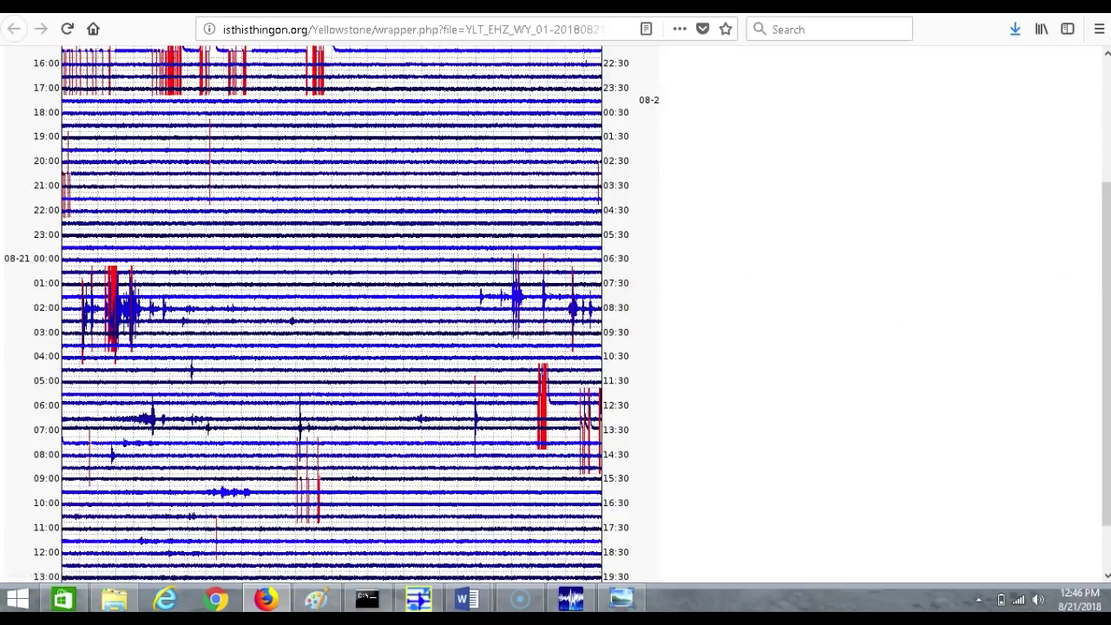
left_click_drag(1106, 335, 1091, 126)
mouse_move(1096, 195)
left_mouse_down()
mouse_move(1099, 249)
mouse_move(1099, 202)
left_mouse_up()
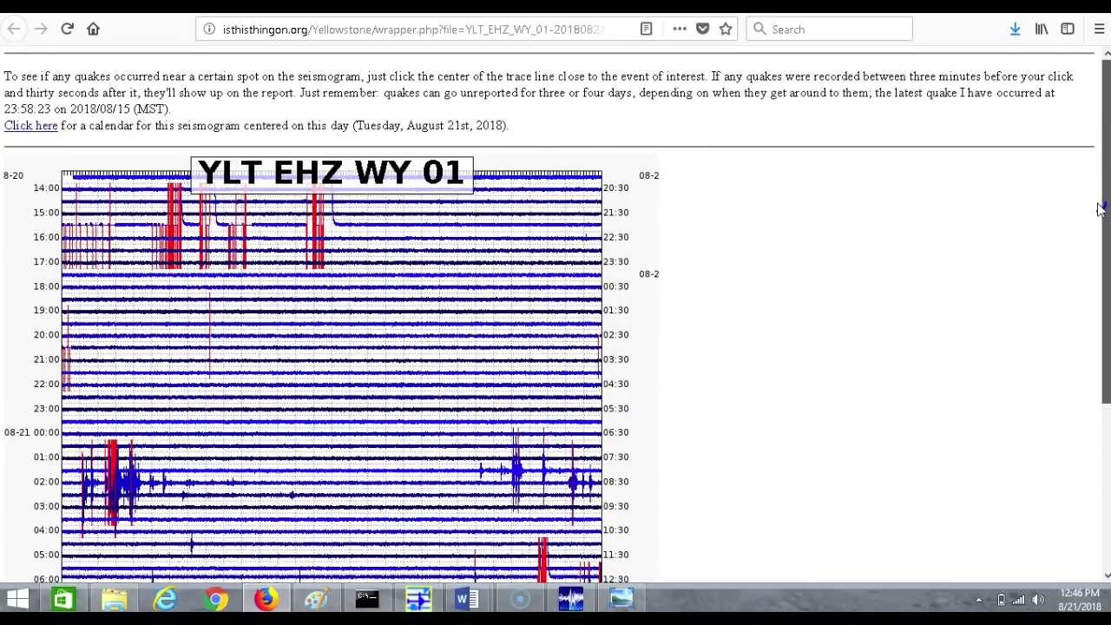
left_click_drag(1099, 209, 1098, 292)
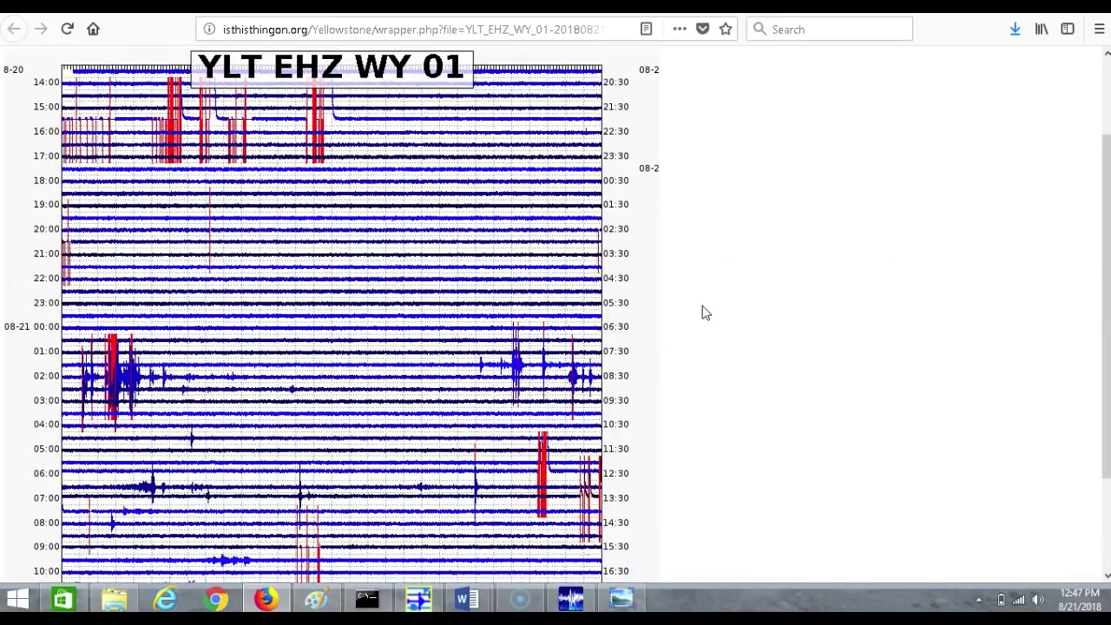
Check the YLT, H17A and YML waveforms in the arrival-picking program, and return to the Yellowstone station map in the browser
left_click(572, 599)
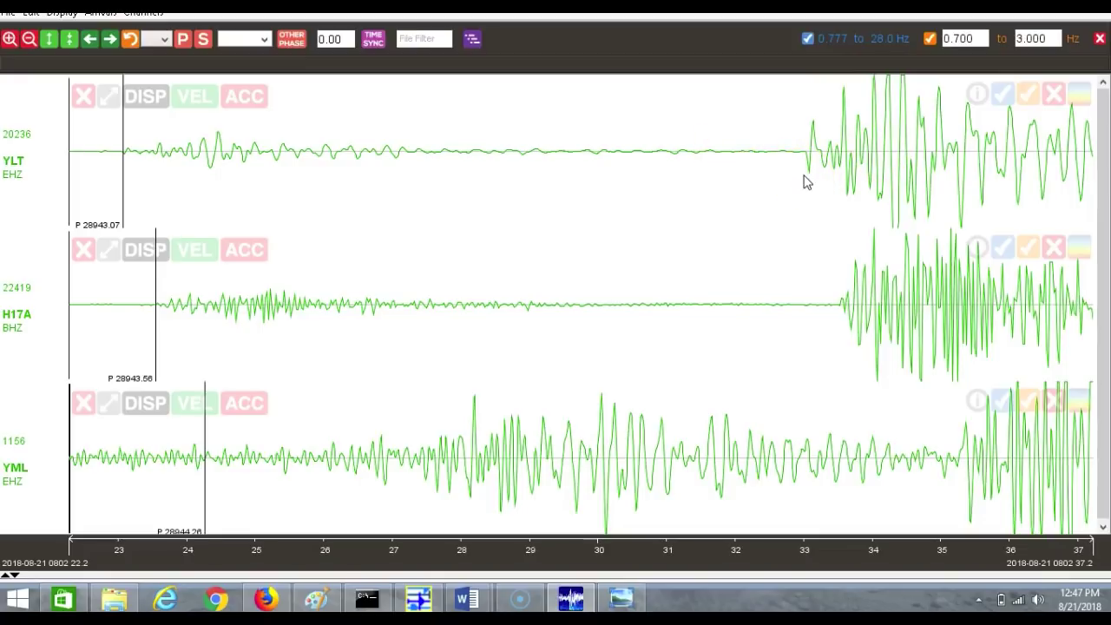
key("alt+Tab")
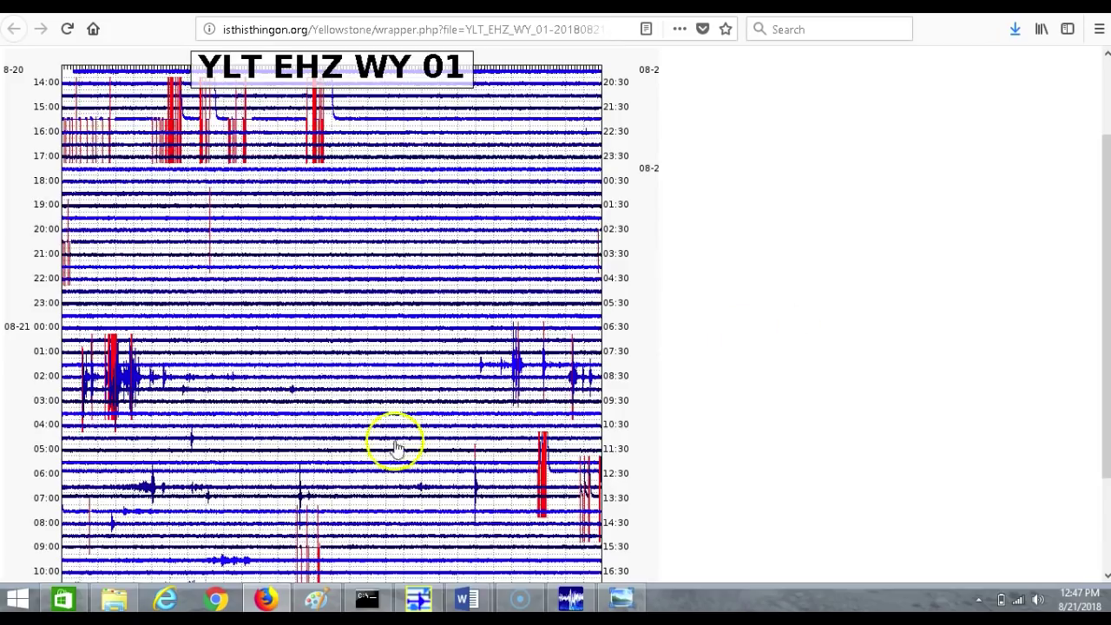
left_click(509, 199)
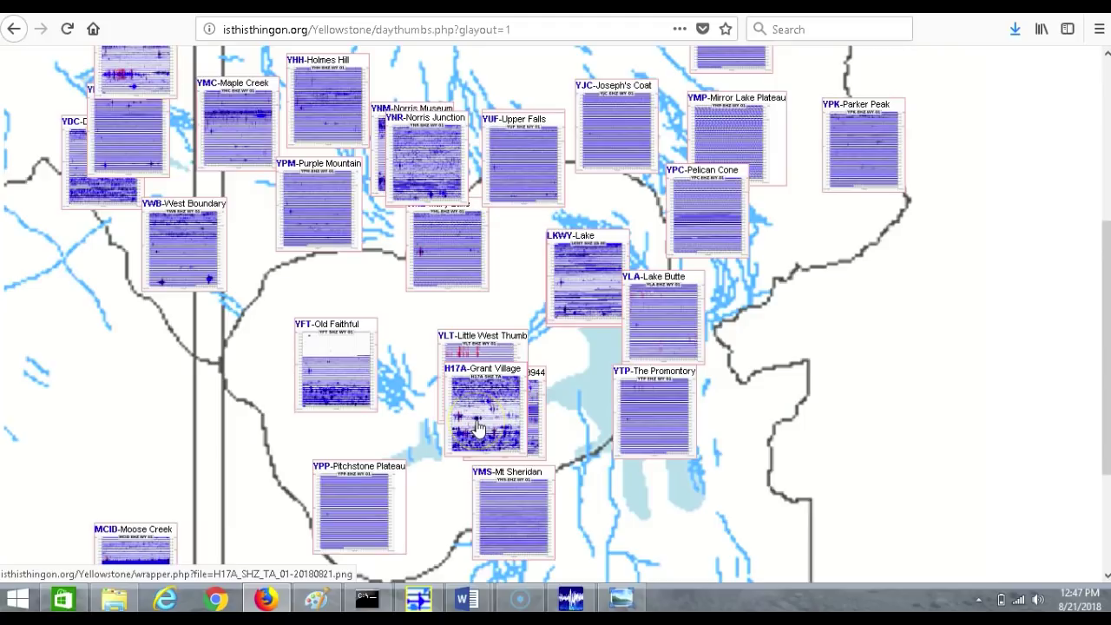
Open the H17A Grant Village and YML daily seismograms in turn, examine their traces, and return to the station map
left_click(476, 423)
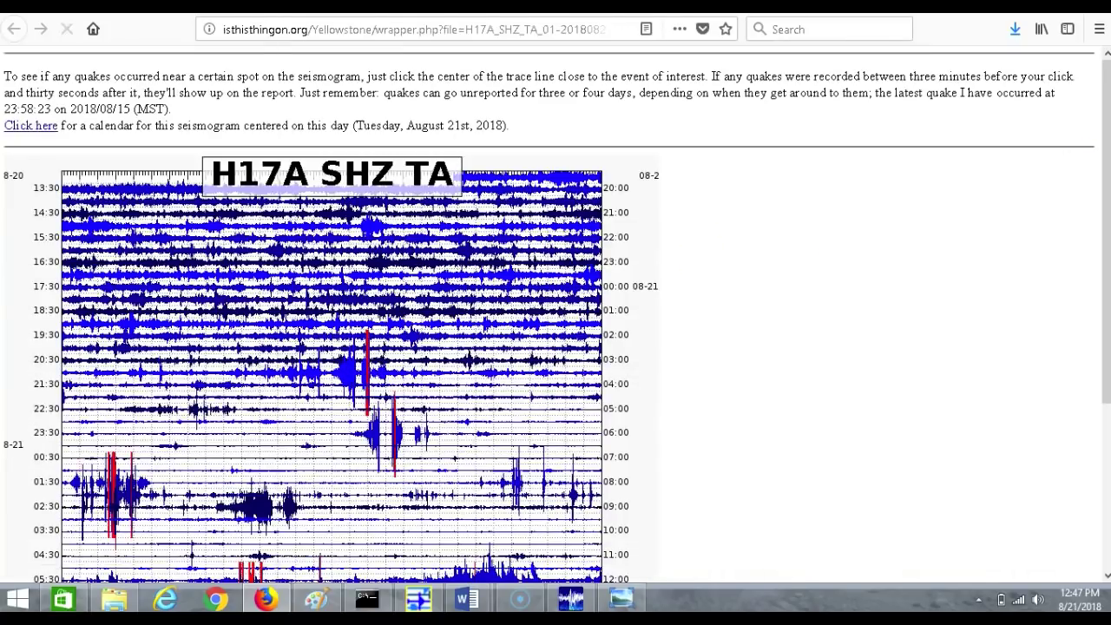
left_click_drag(1109, 167, 1092, 148)
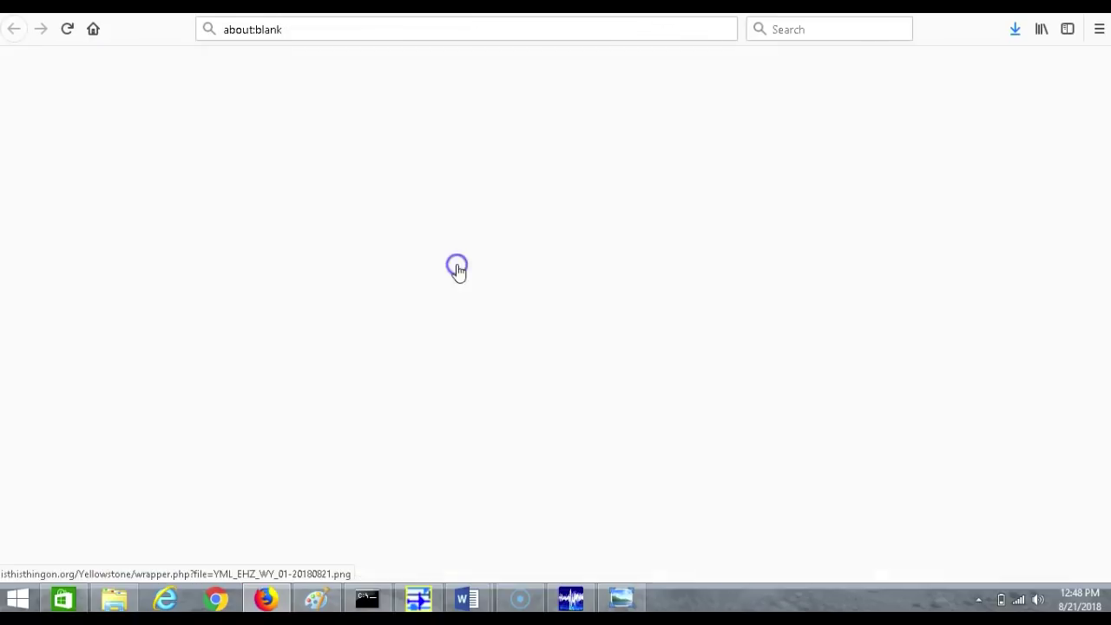
left_click_drag(1105, 184, 1094, 309)
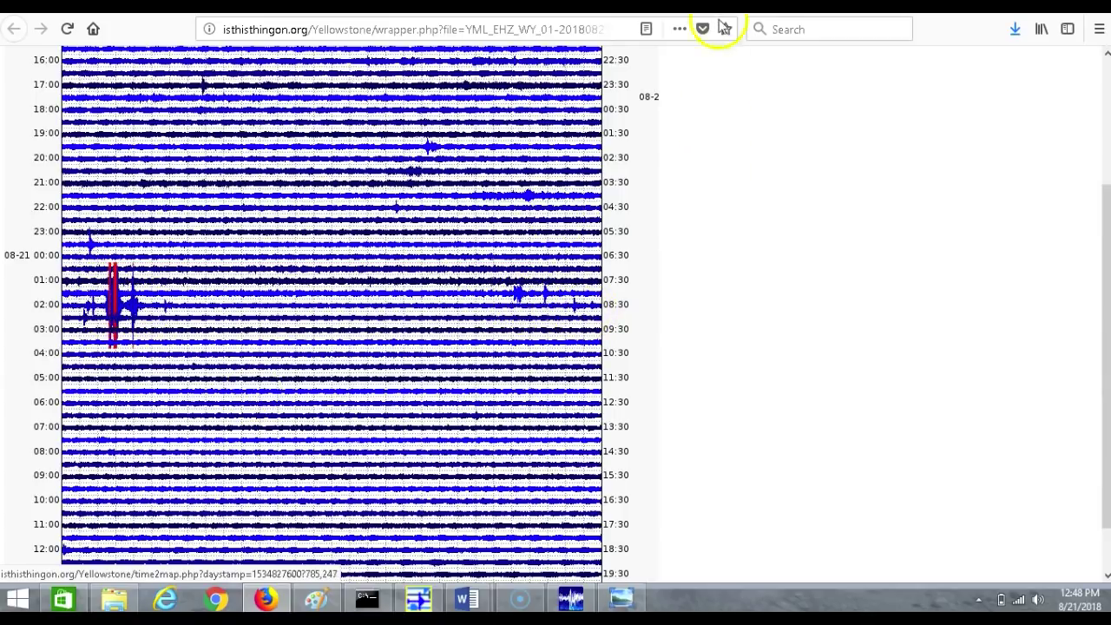
key("ctrl+w")
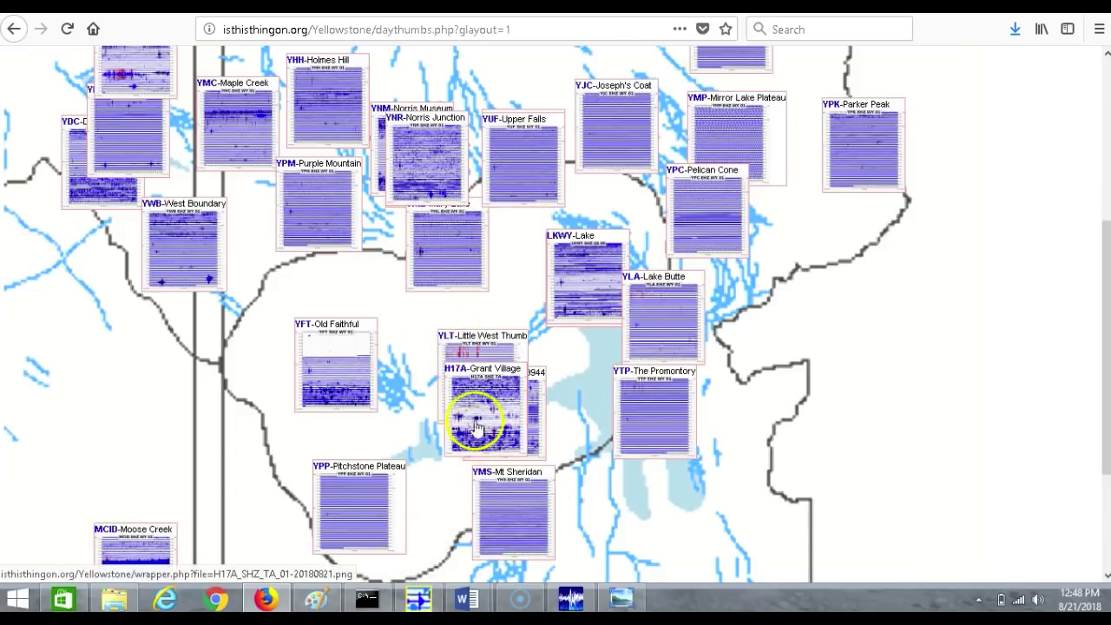
left_click(442, 251)
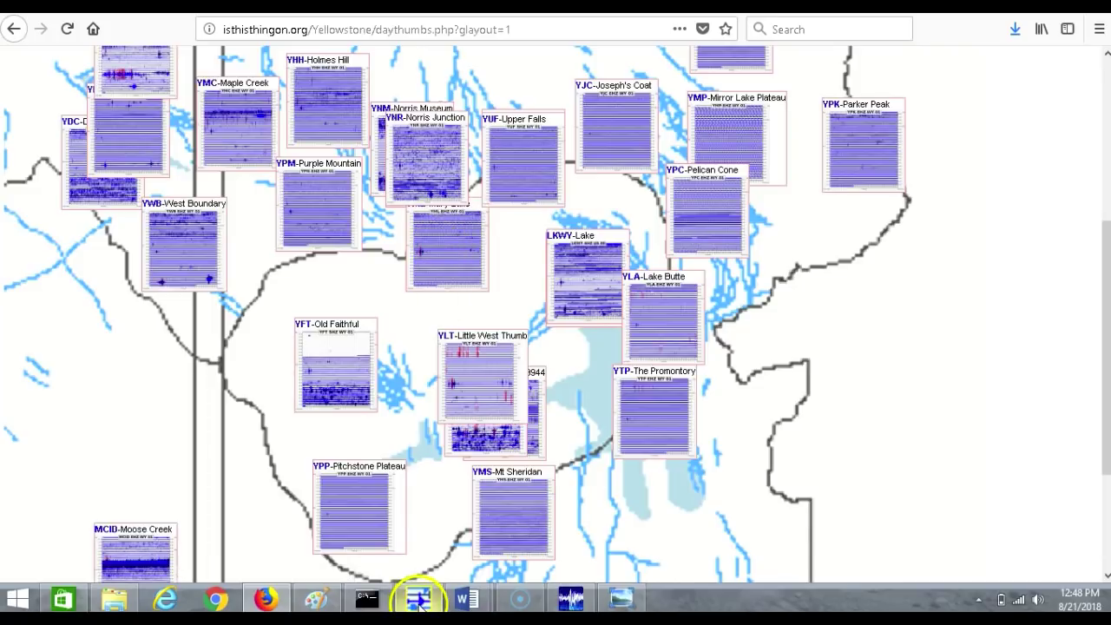
Switch to Swarm, close the waveform inset on the YLT helicorder, and shift that window slightly
left_click(419, 598)
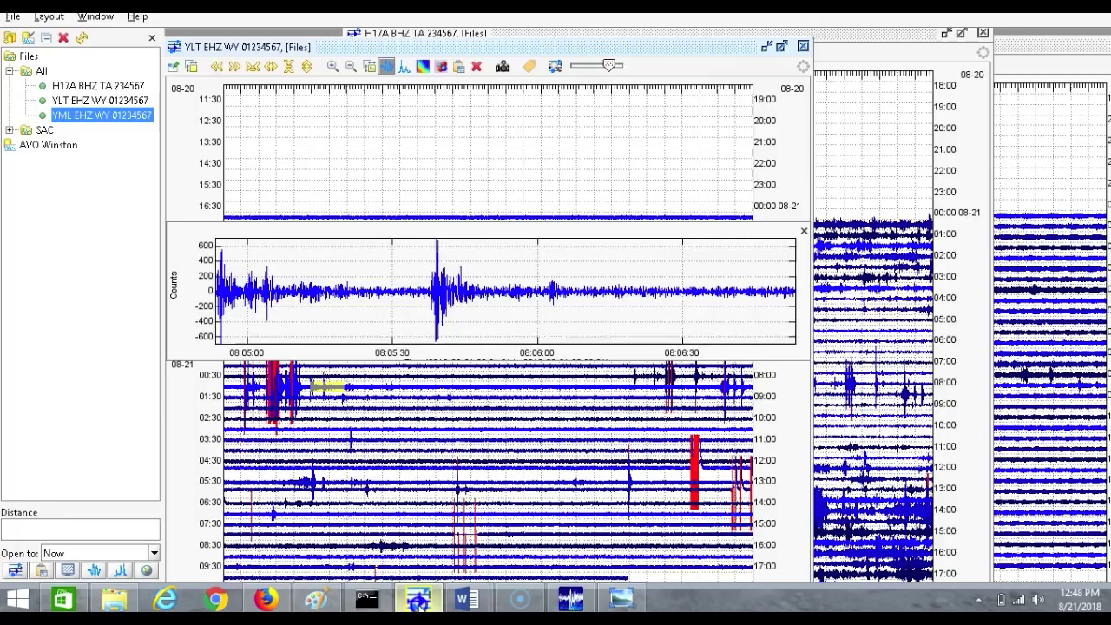
left_click(803, 232)
left_click_drag(612, 48, 619, 43)
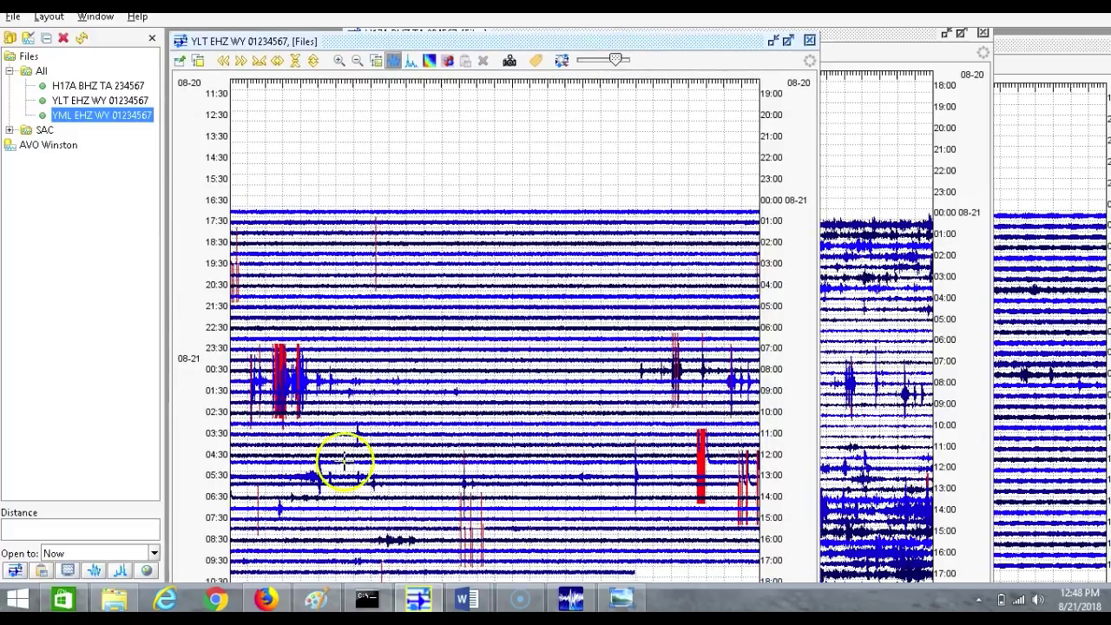
Open the YLT Little West Thumb seismogram in the browser and compare it with the YLT helicorder in Swarm
left_click(266, 598)
left_click(455, 372)
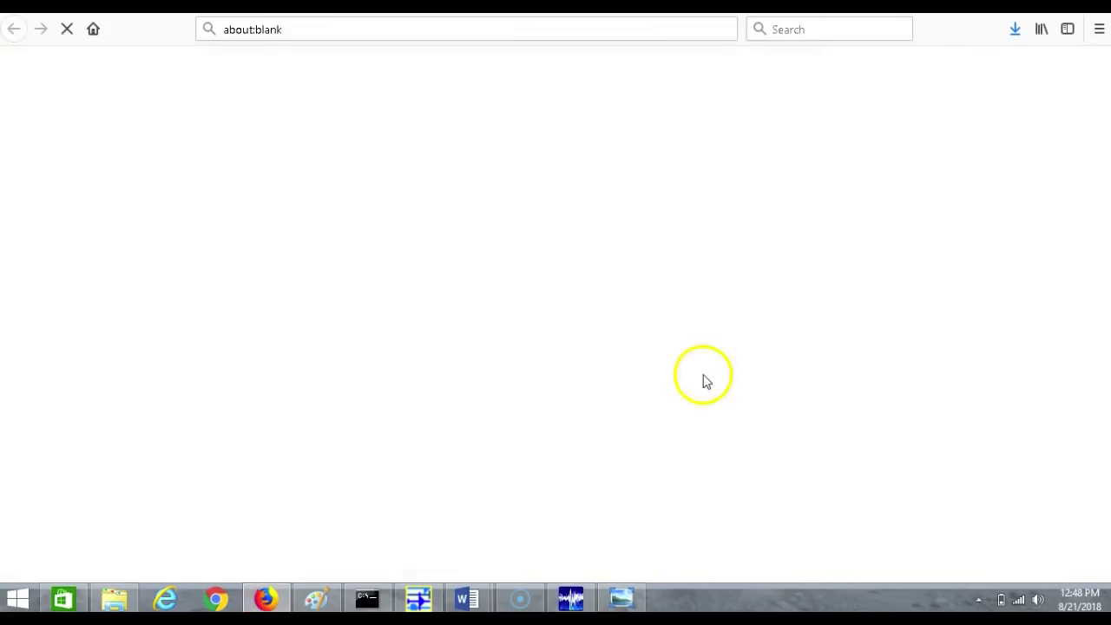
left_click_drag(1105, 178, 1105, 276)
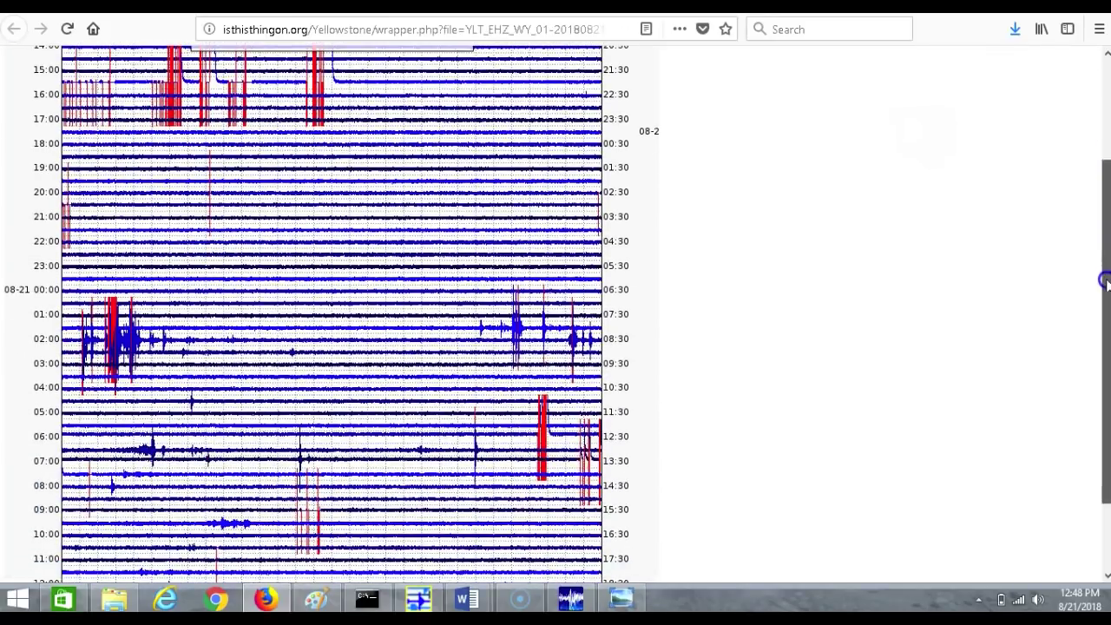
left_click(418, 598)
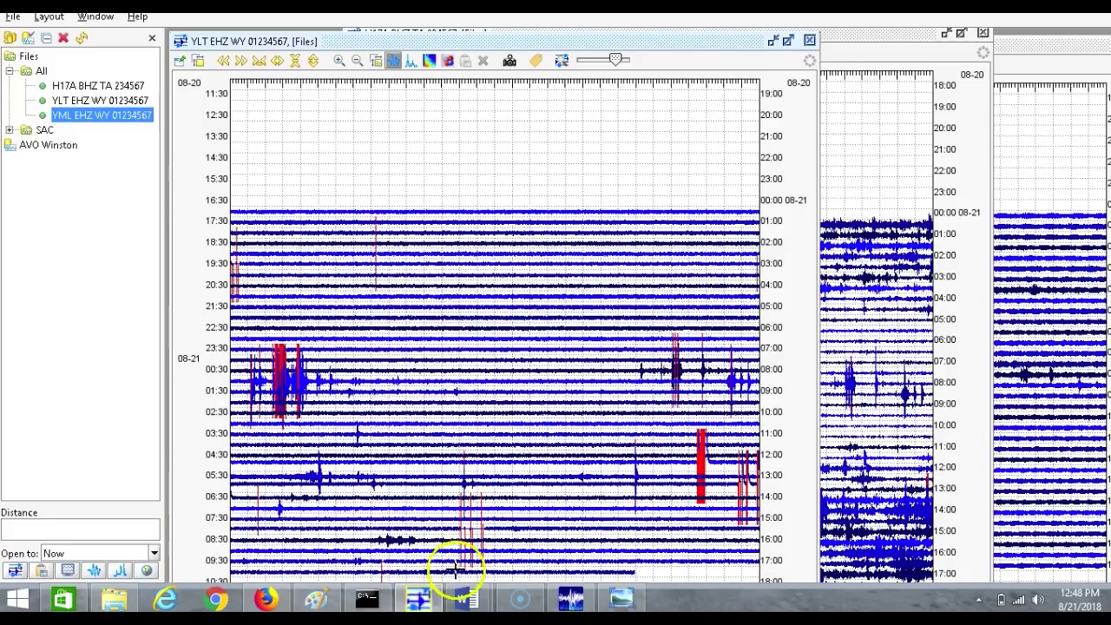
left_click(268, 600)
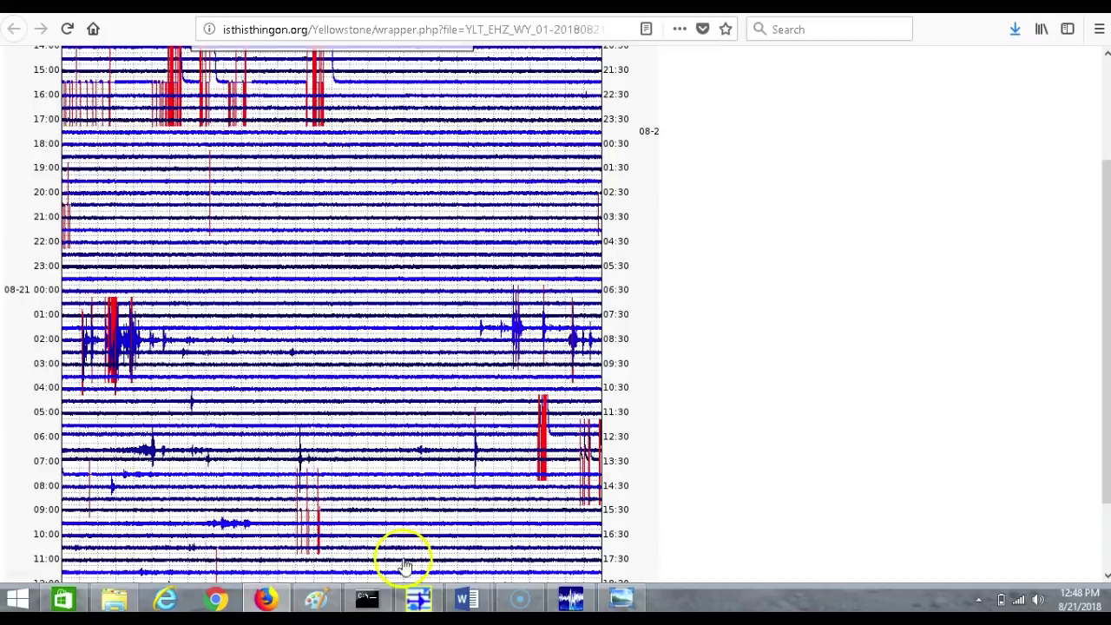
left_click(418, 599)
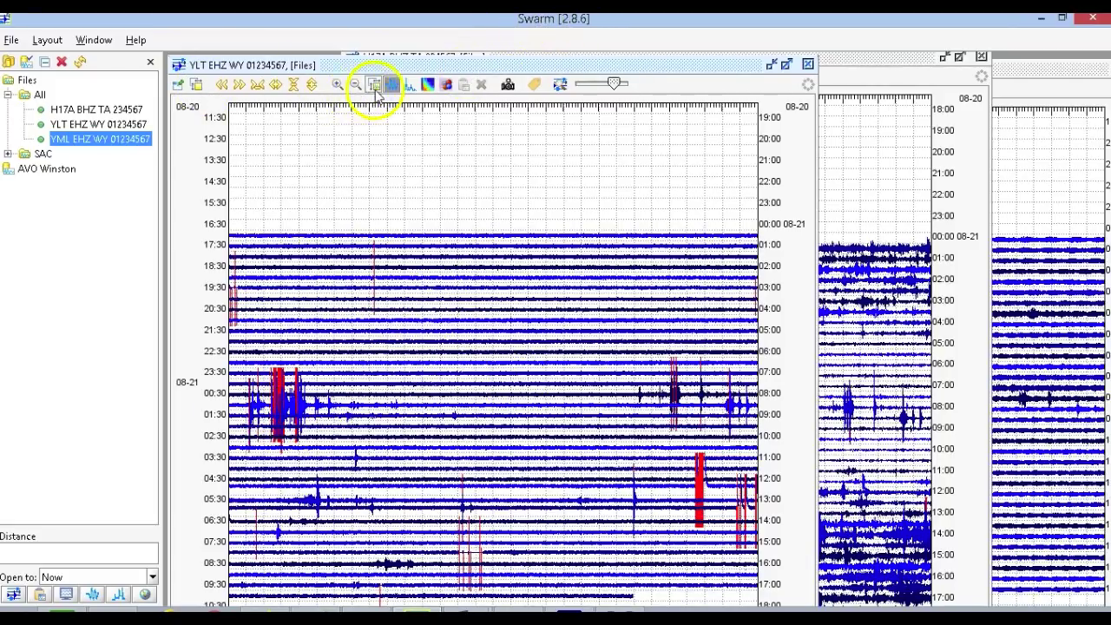
Inspect the 08:02 event on the YLT helicorder, zoom in on its waveform from about 08:02:33 to 08:02:43, and display its spectrogram
left_click(262, 402)
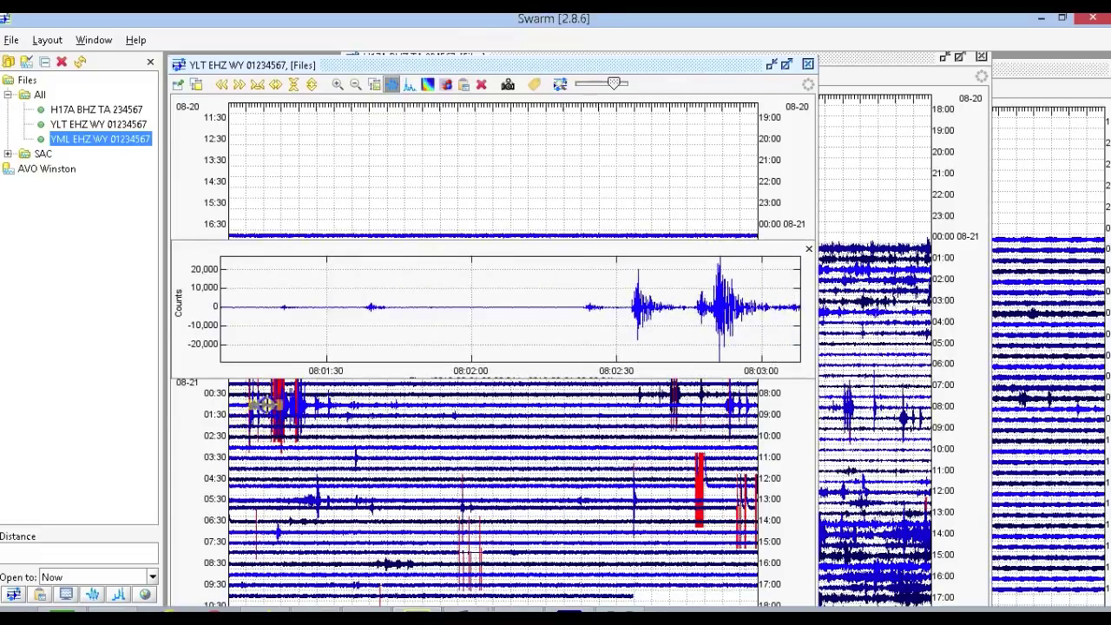
left_click_drag(366, 313, 451, 324)
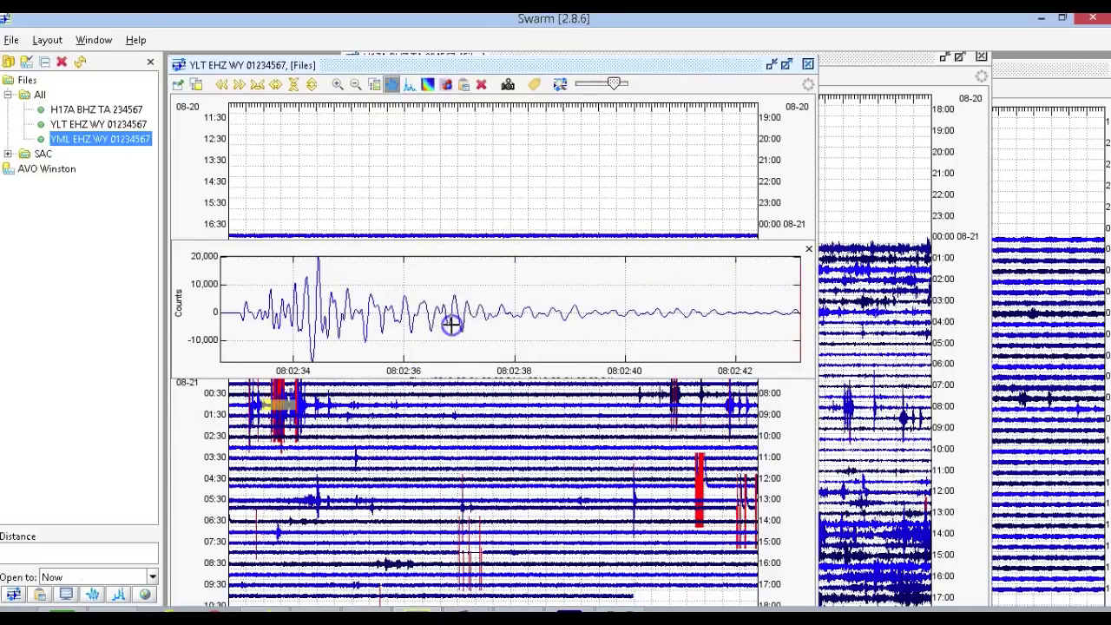
left_click(430, 84)
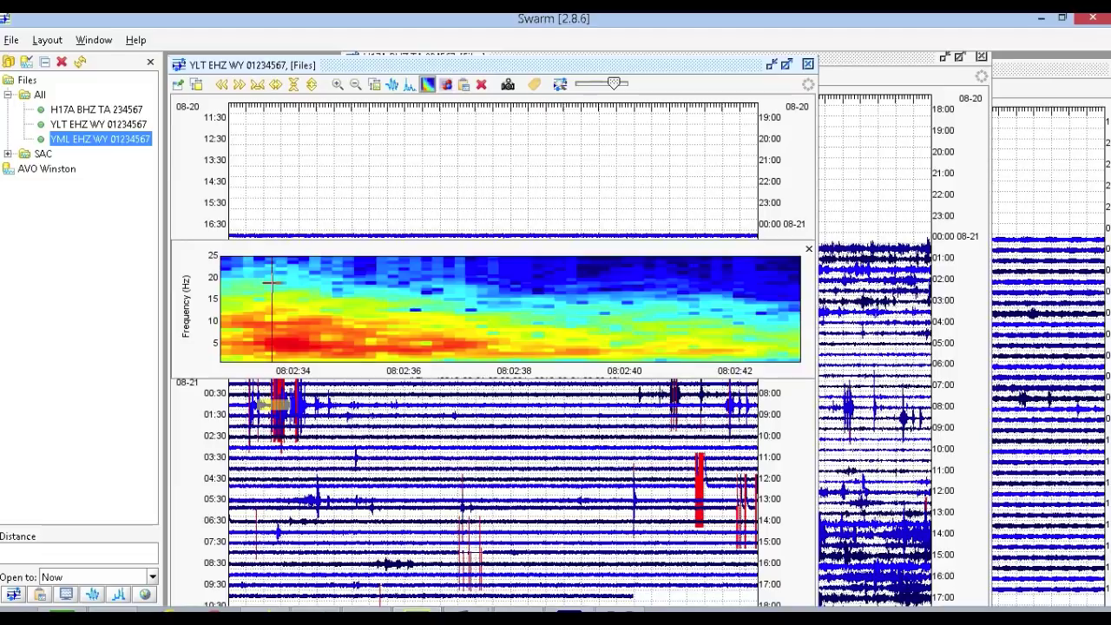
Inspect the YLT bursts around 12:26 and 13:29 as spectrograms, and switch the inset back to wave view
left_click(699, 488)
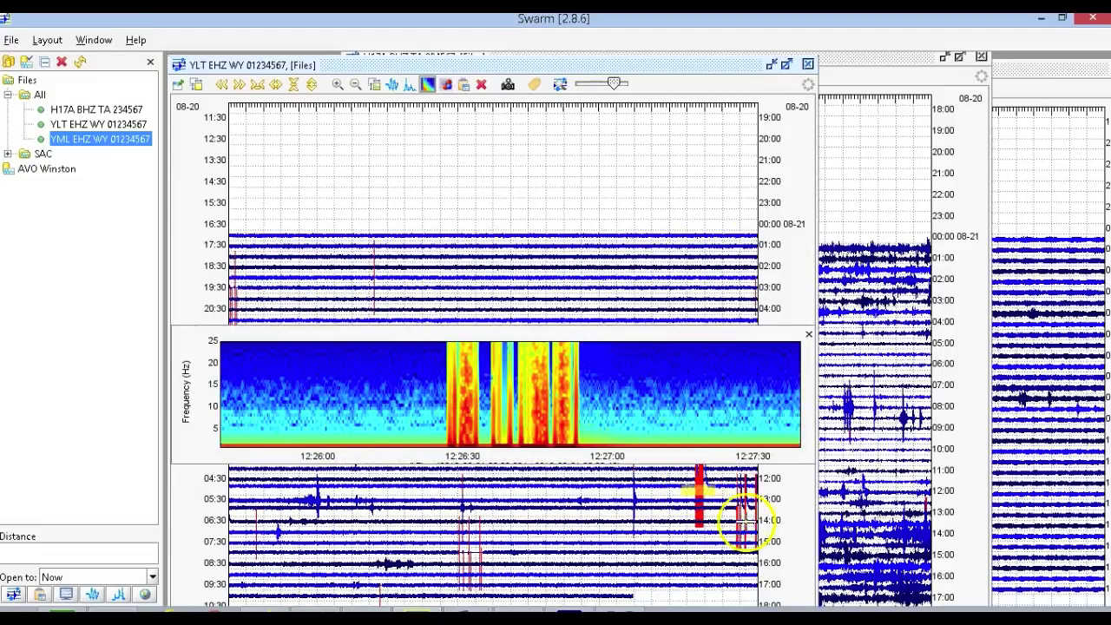
left_click(739, 509)
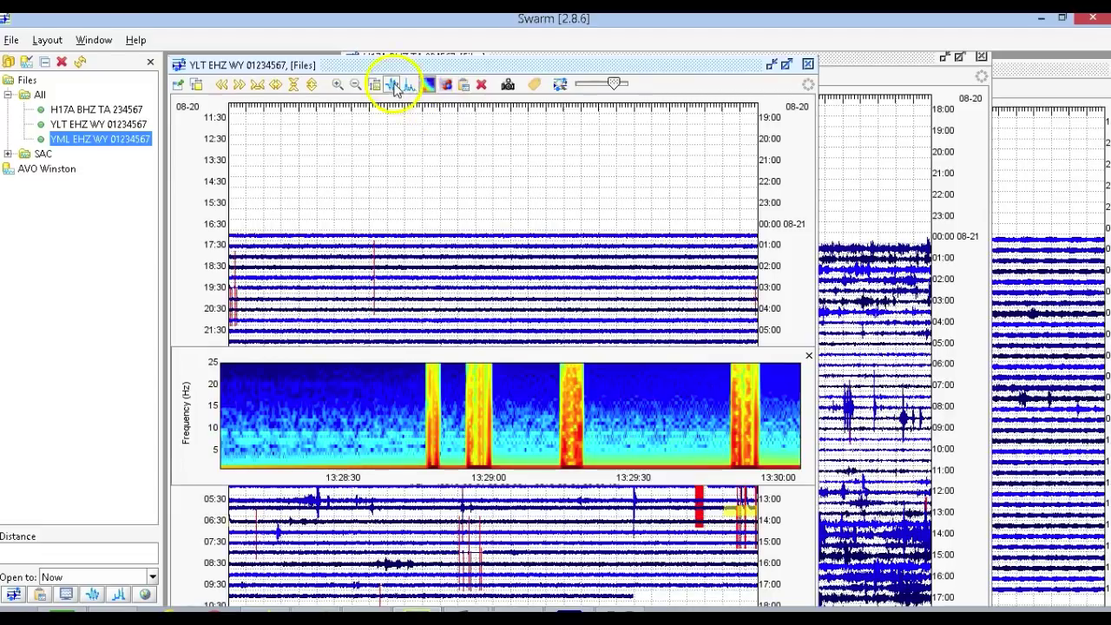
left_click(394, 86)
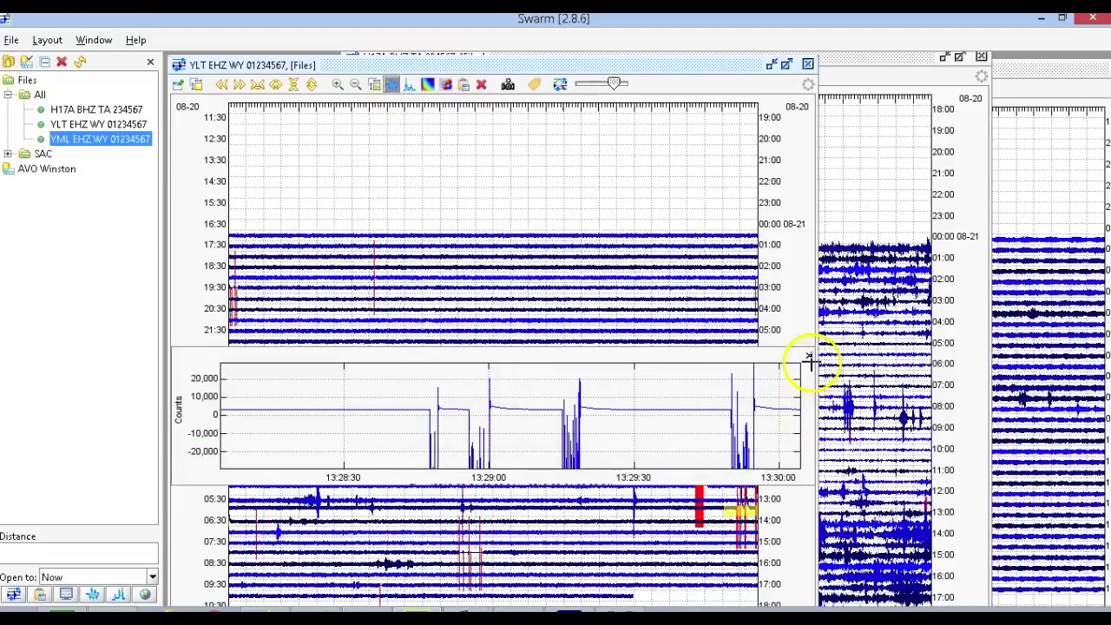
Inspect the waveform of the YLT spikes around 15:13 to 15:14, and close the inset
left_click(460, 553)
left_click_drag(460, 552, 475, 552)
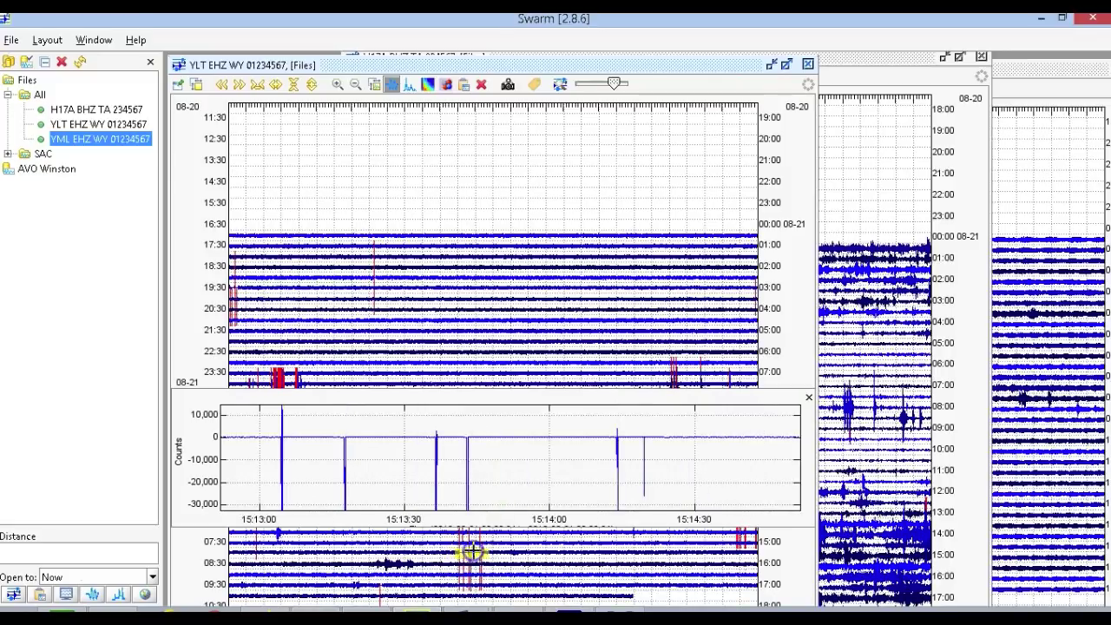
left_click(808, 399)
Bring the H17A helicorder forward and inspect the waveforms of its events around 08:02 and 07:55
left_click(847, 59)
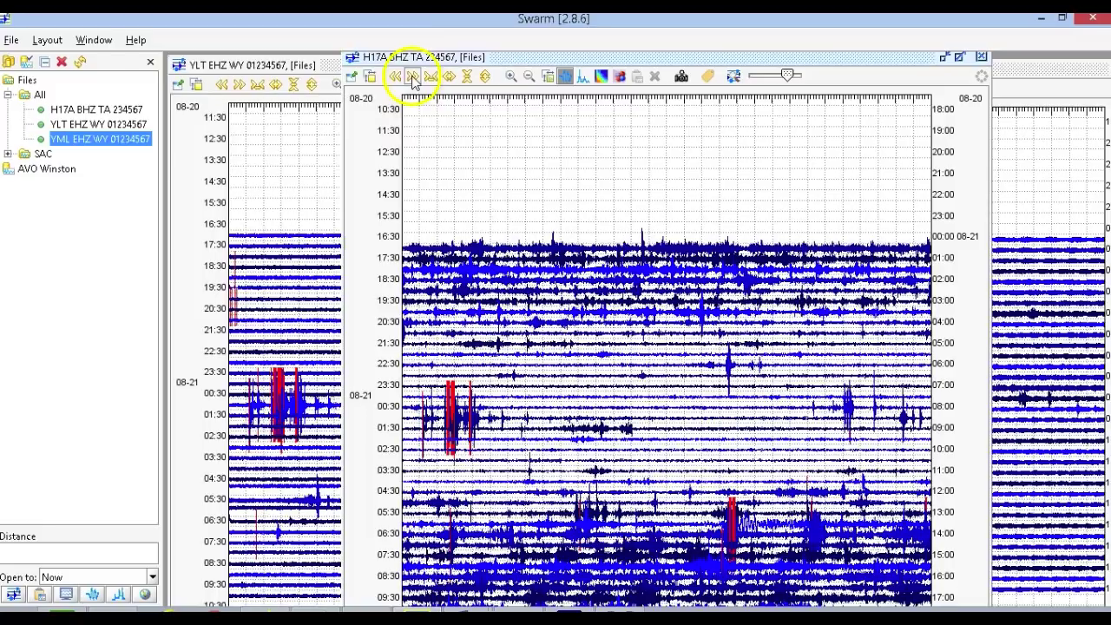
left_click_drag(446, 418, 455, 419)
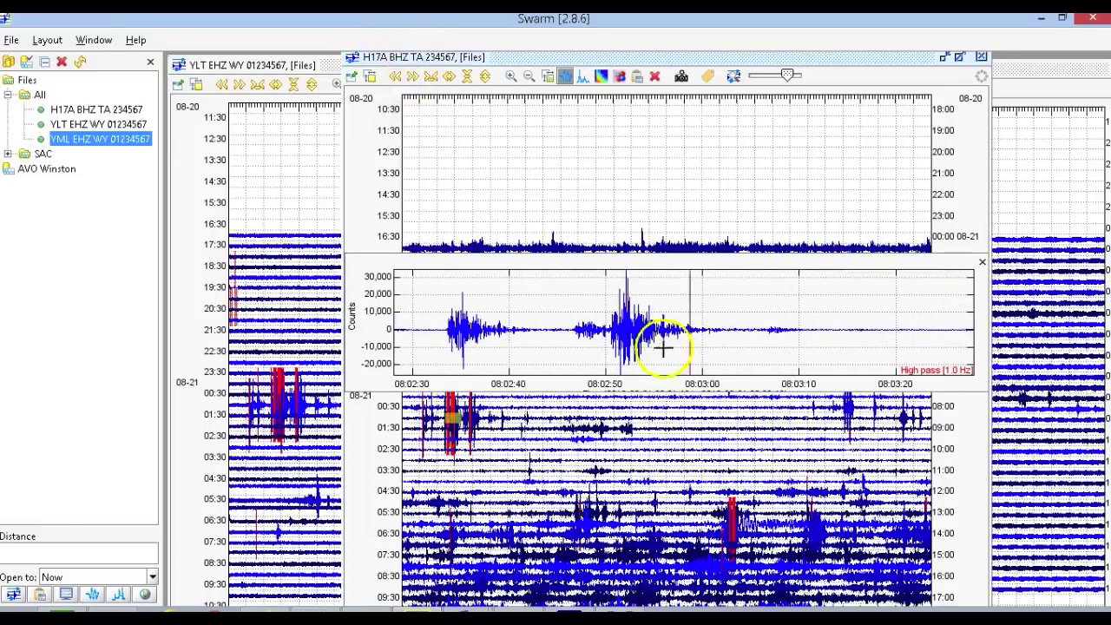
left_click(839, 409)
left_click_drag(838, 409, 848, 411)
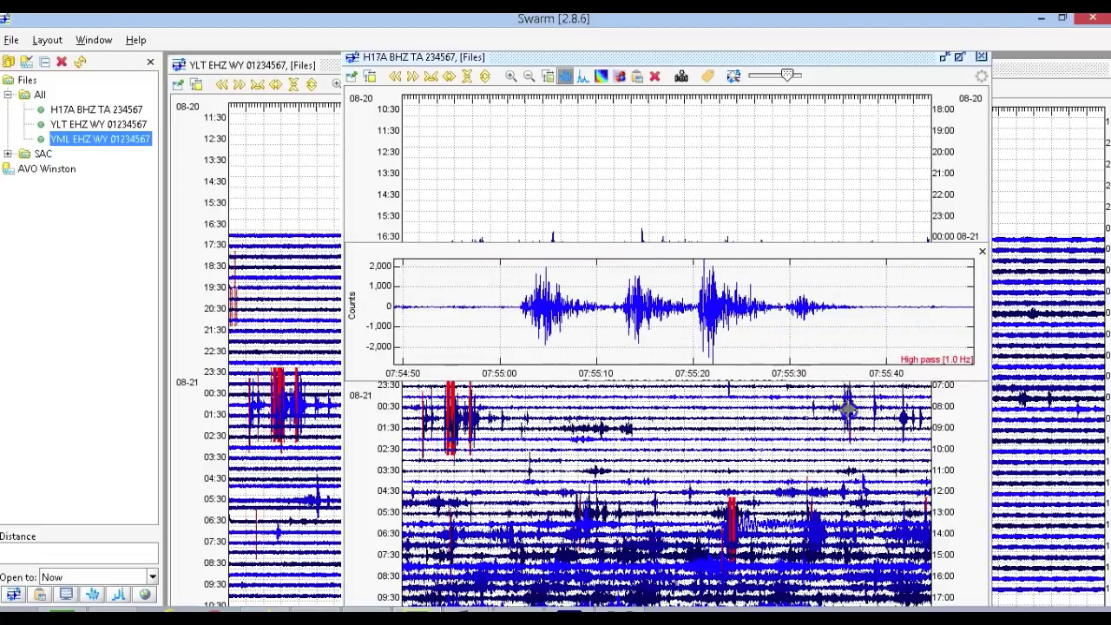
left_click(535, 330)
Inspect the waveform of the H17A event around 08:28
left_click_drag(869, 407, 903, 424)
left_click(702, 330)
left_click(594, 334)
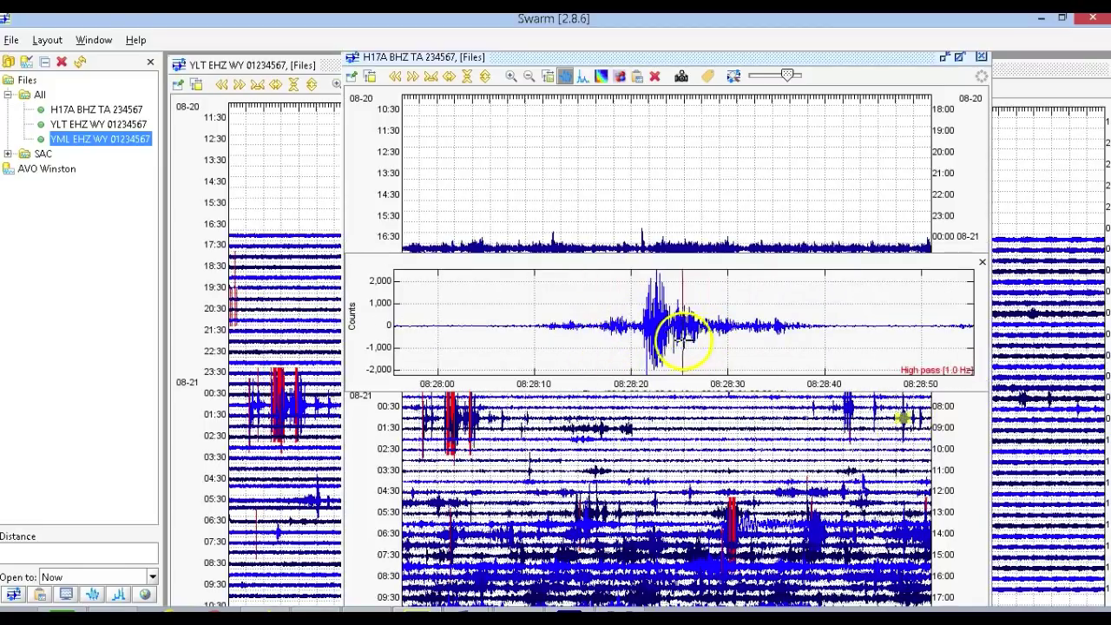
Examine the onset and peak of the H17A waveform around 08:28:20, and bring the YML helicorder forward
left_click(653, 337)
mouse_move(632, 347)
left_mouse_down()
mouse_move(513, 339)
mouse_move(554, 337)
left_mouse_up()
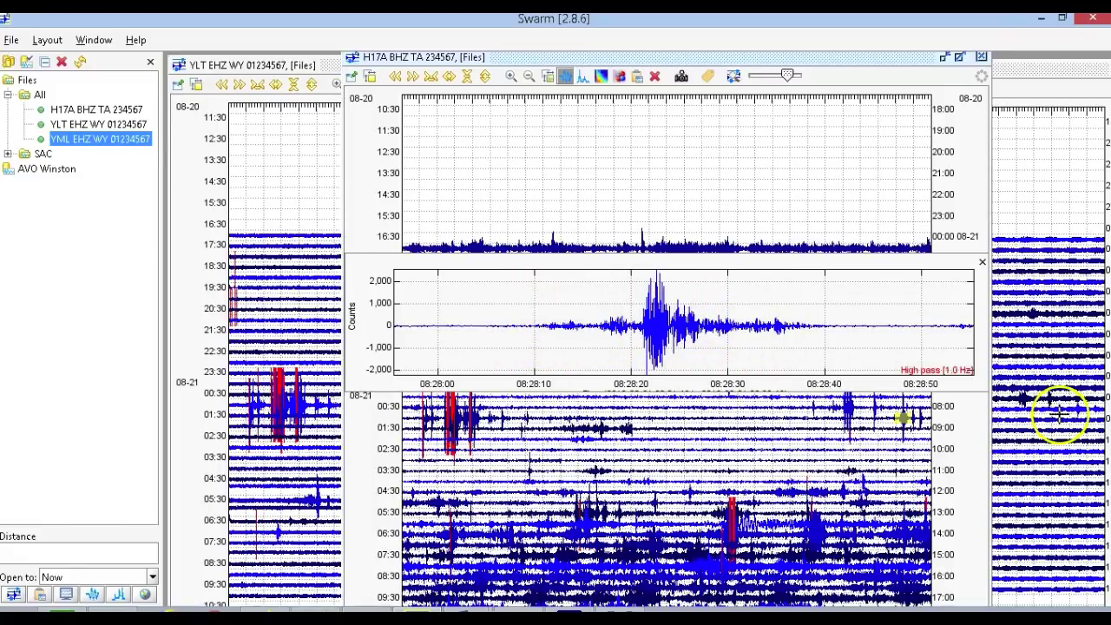
left_click(1029, 73)
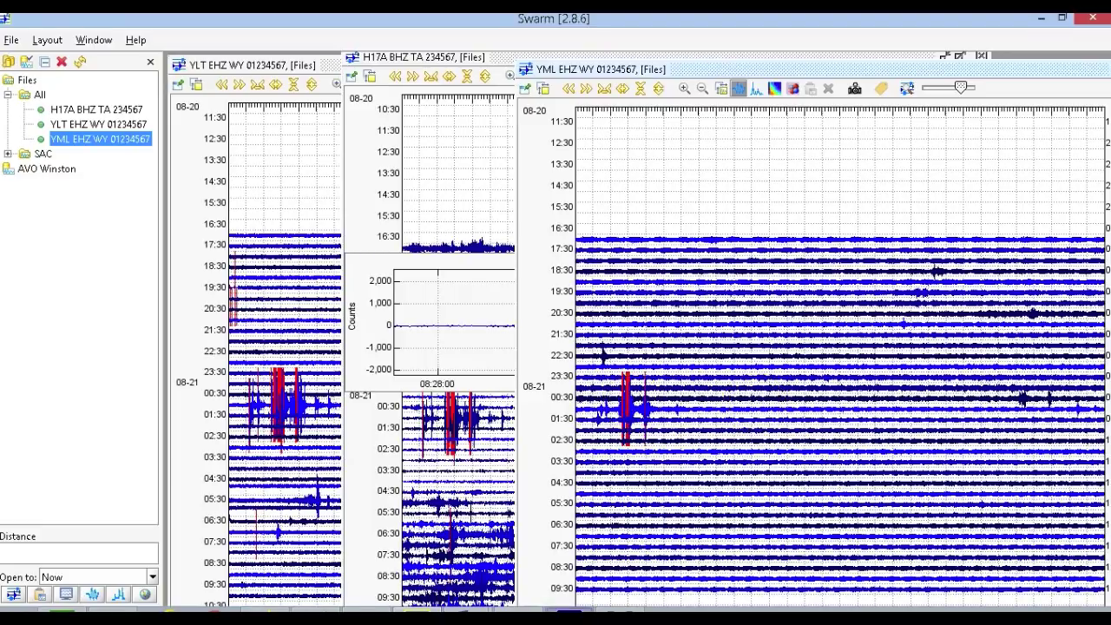
Switch to the browser and check the USGS Latest Earthquakes map for reported events in the Yellowstone area
left_click(264, 616)
left_click(744, 23)
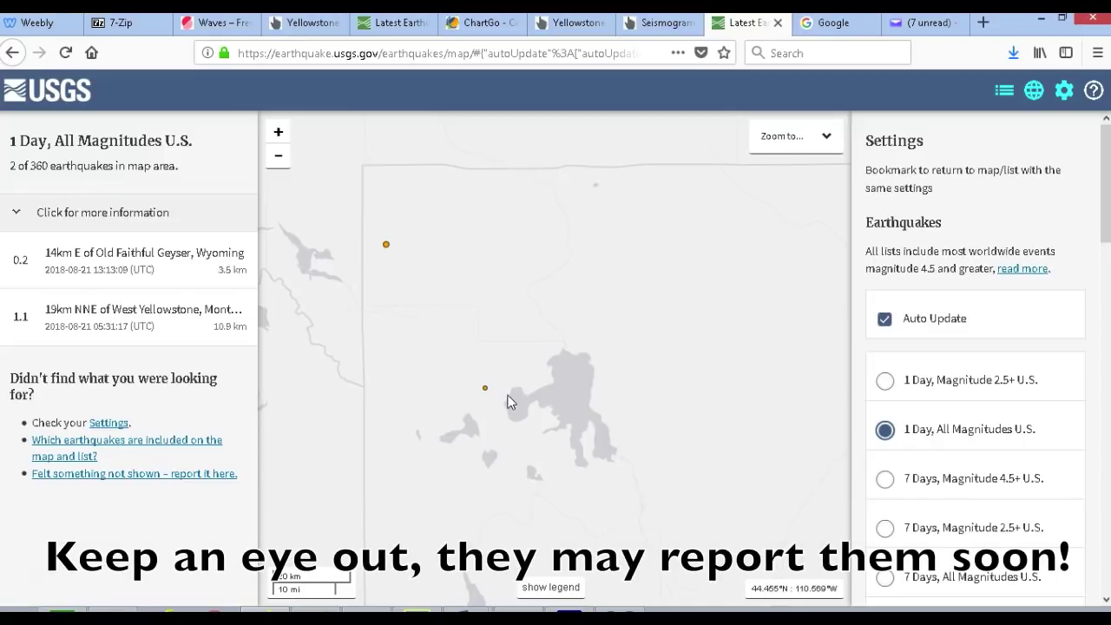
left_click(510, 399)
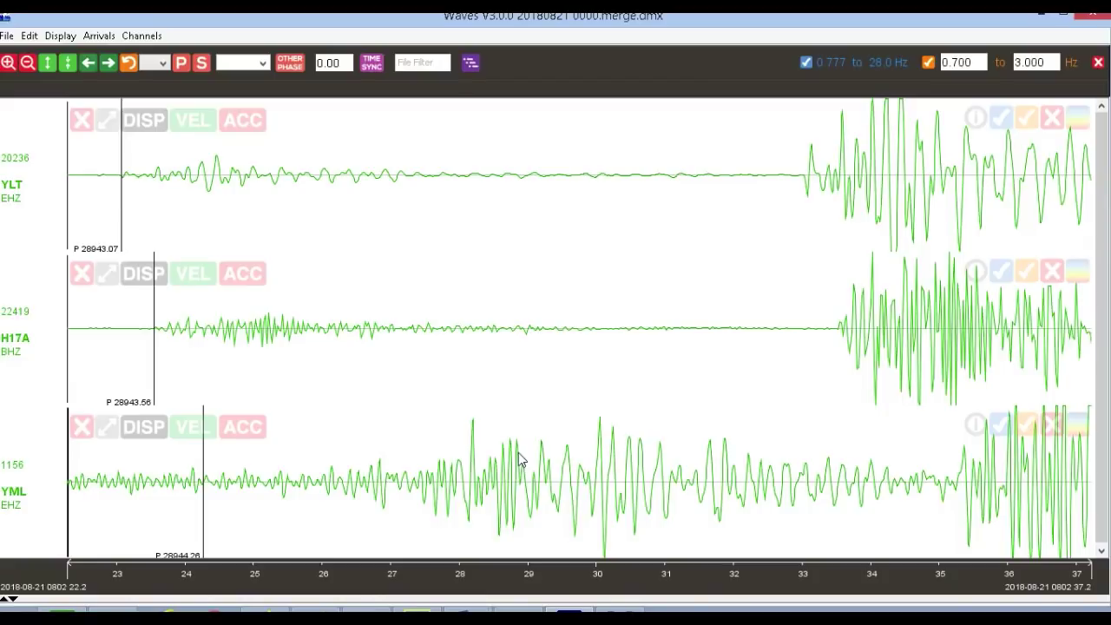
Widen the time window around the 08:02 event and delete all picked arrivals from the three traces
left_click(27, 63)
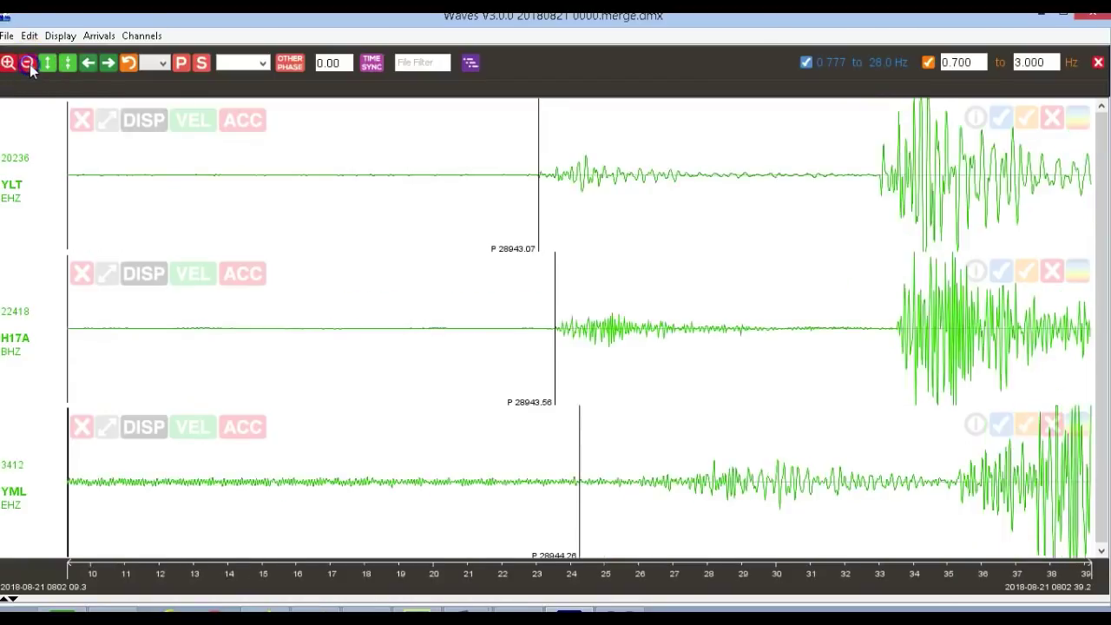
left_click(27, 62)
left_click(448, 121)
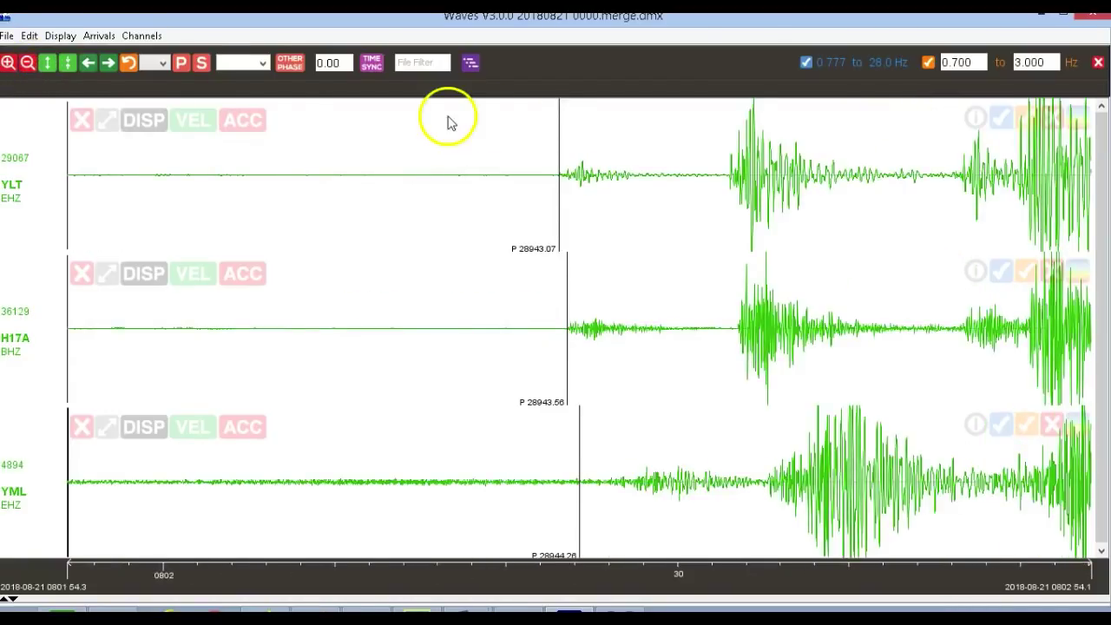
left_click(94, 37)
left_click(131, 73)
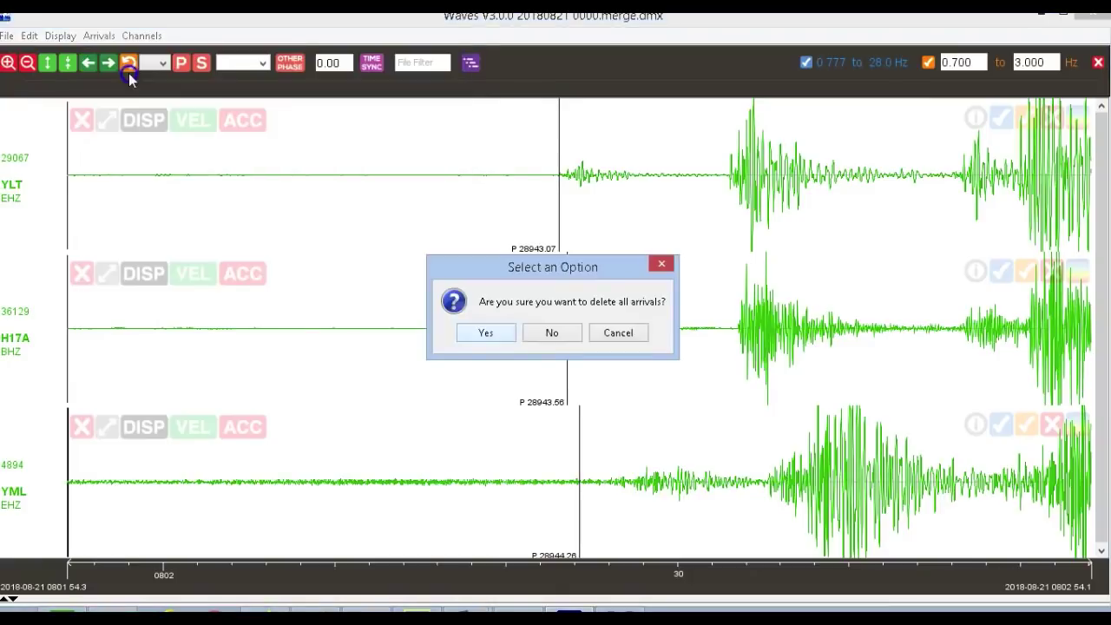
left_click(488, 335)
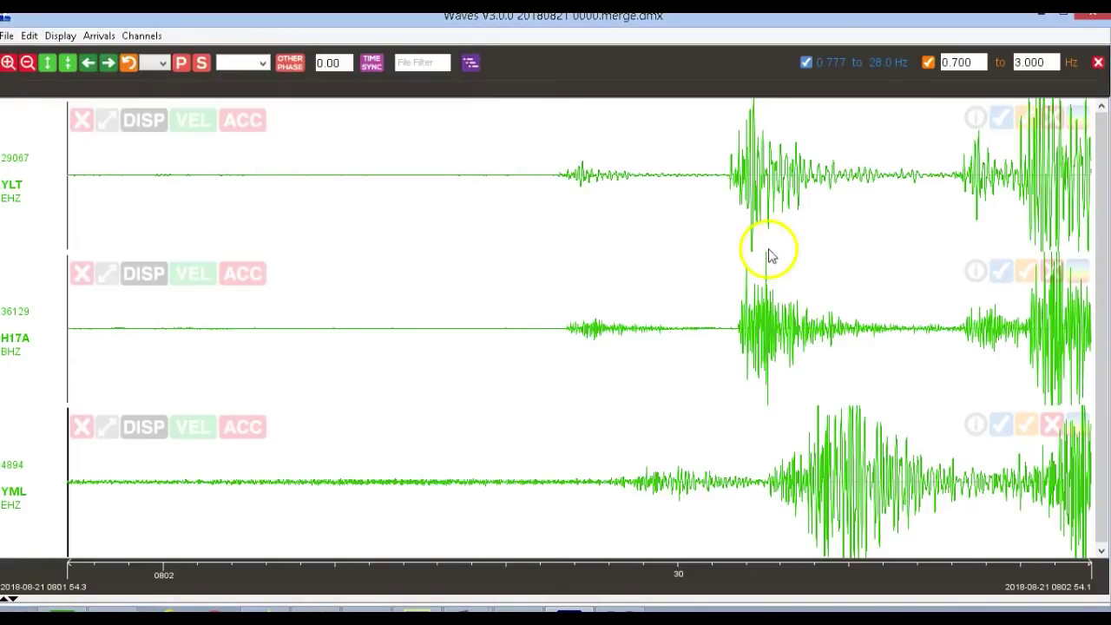
Examine the 08:02 event sequence on YLT, H17A and YML over both short and several-minute time spans
left_click(20, 64)
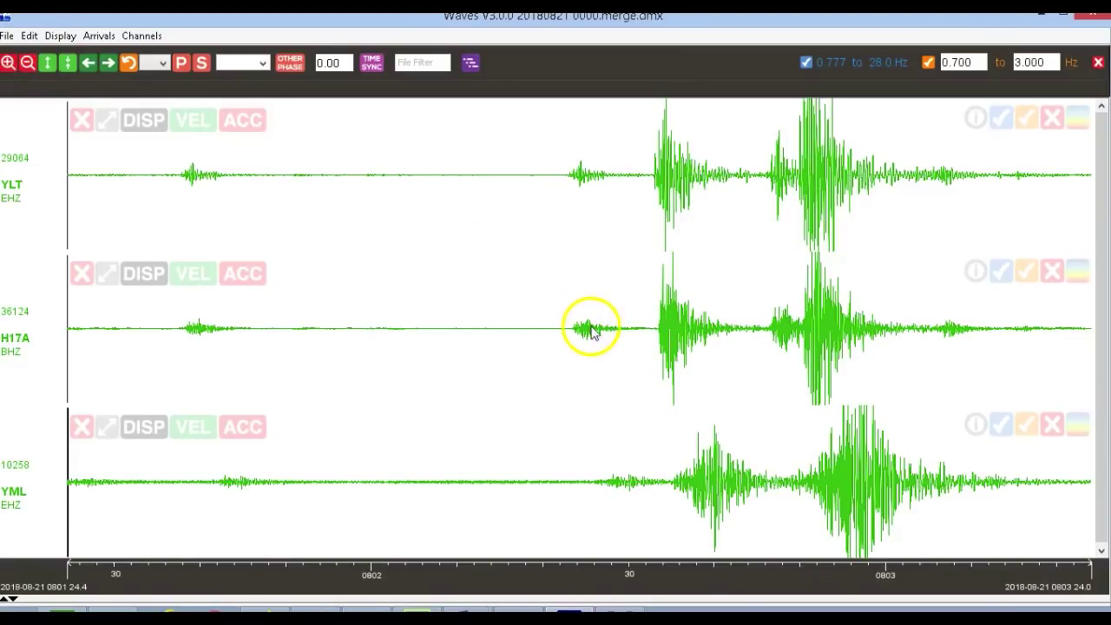
left_click(8, 63)
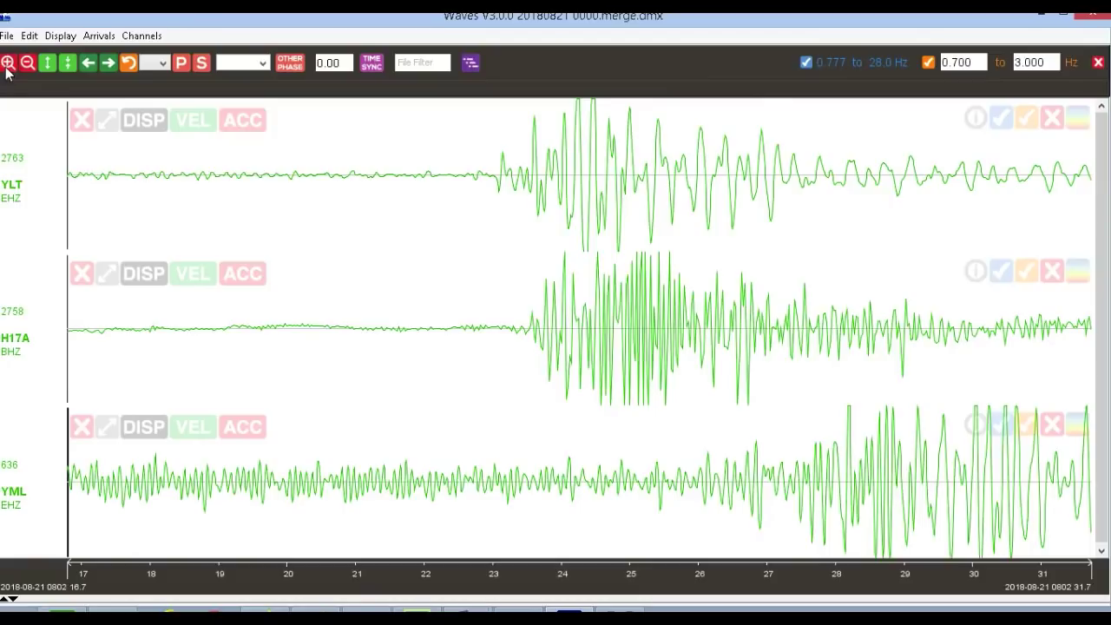
left_click(27, 65)
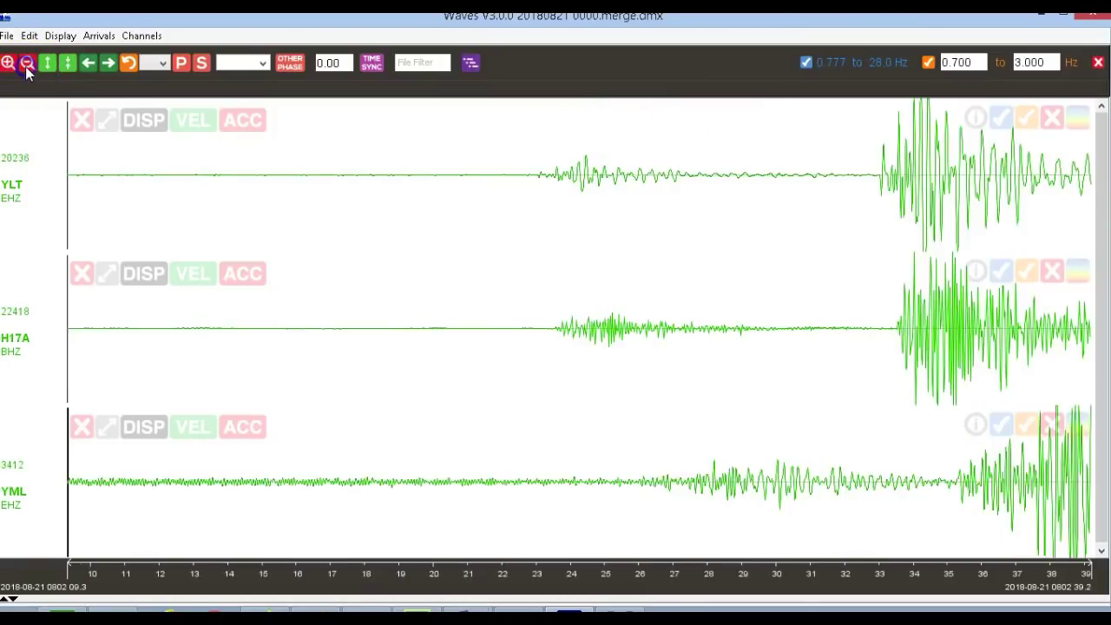
left_click(27, 64)
left_click(27, 65)
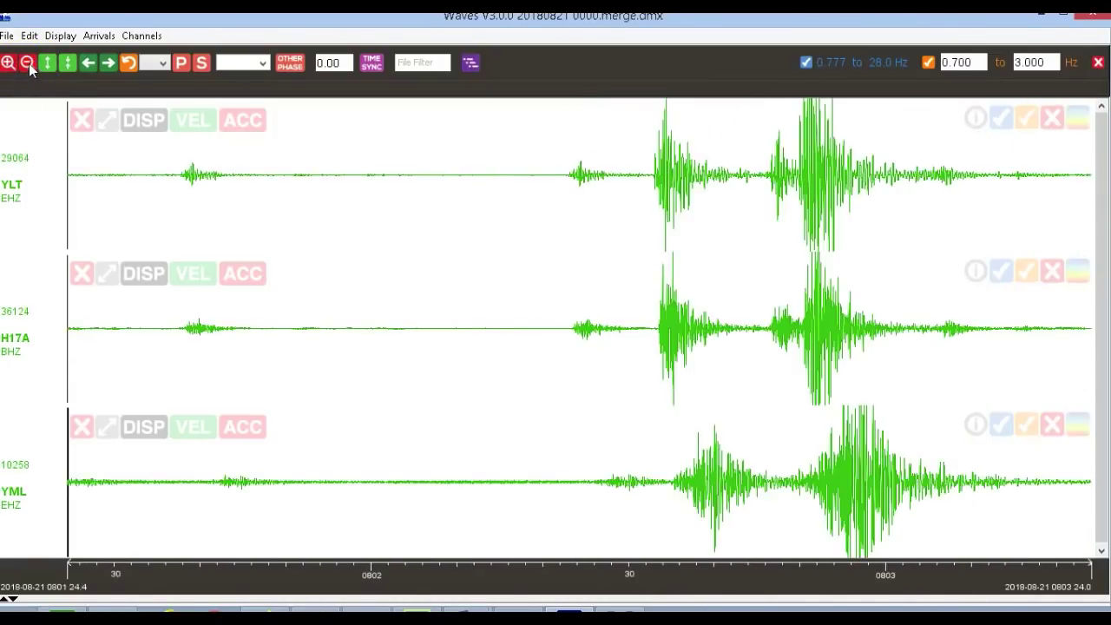
left_click(27, 66)
left_click(27, 64)
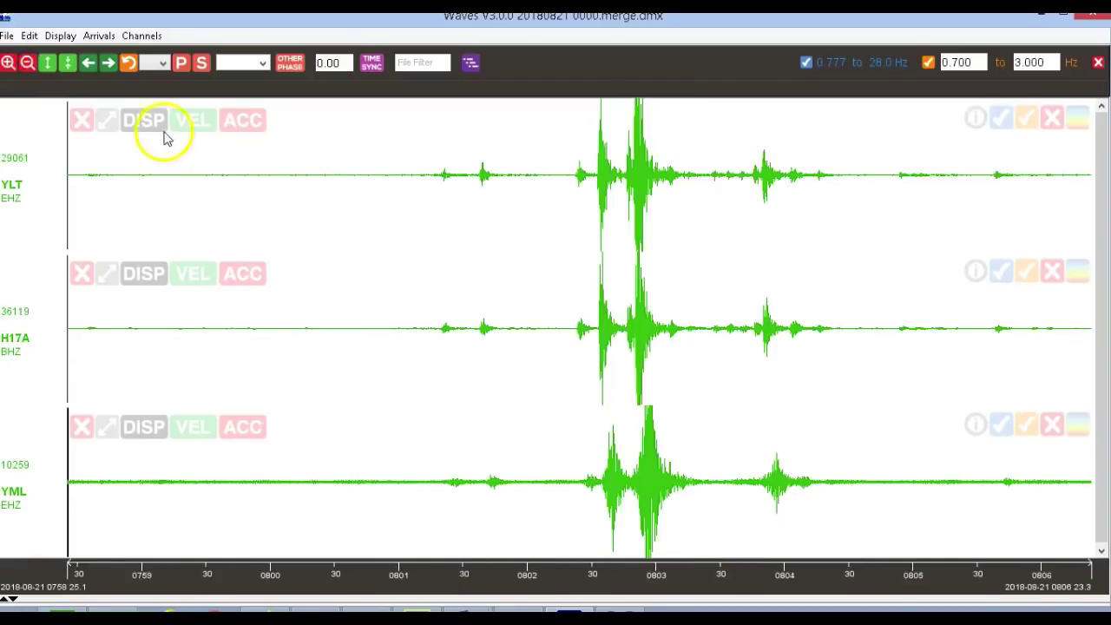
Examine the whole August 21 record of all three stations for matching events
left_click(27, 64)
left_click(27, 64)
left_click(26, 65)
left_click(27, 64)
left_click(27, 64)
left_click(27, 64)
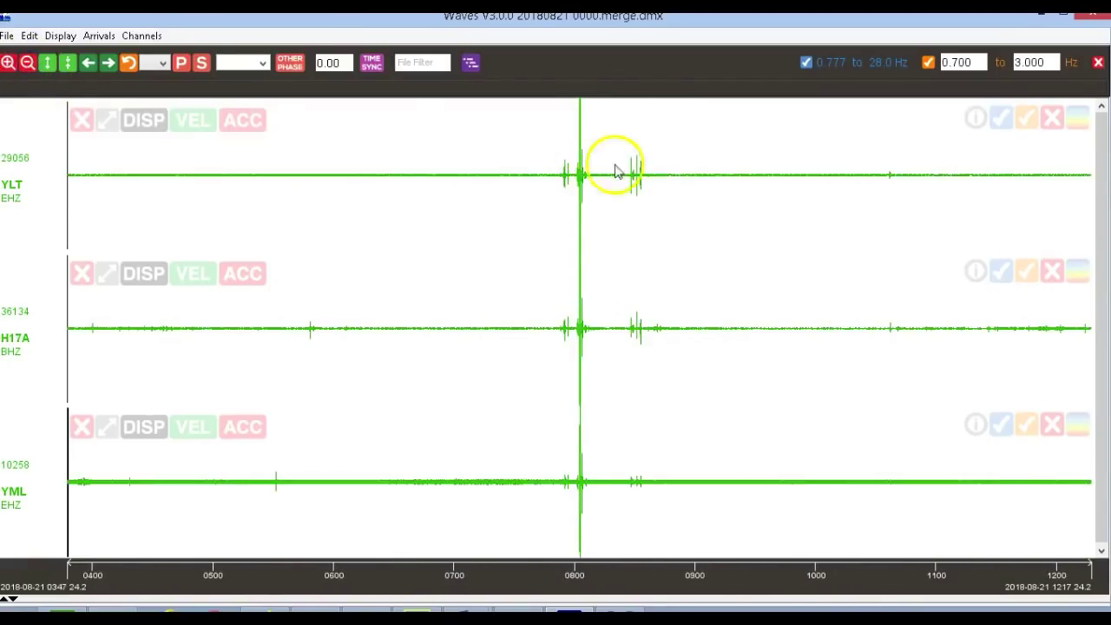
left_click(27, 64)
left_click(27, 64)
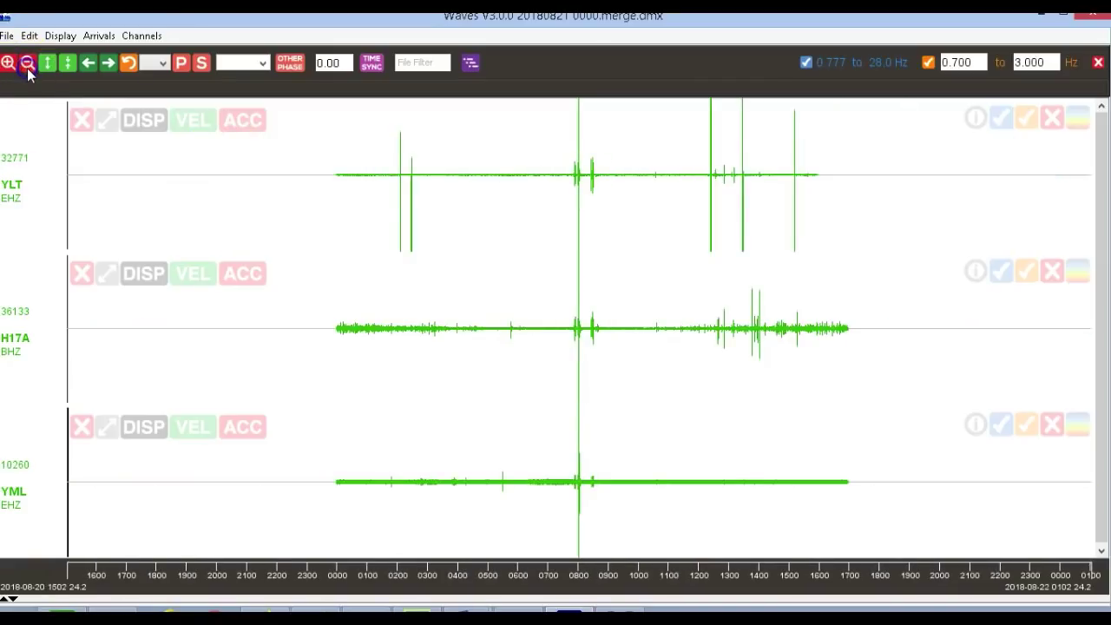
Narrow the time window from the full day to the H17A event near 07:55 and examine its bursts
left_click(7, 66)
left_click(7, 66)
left_click(7, 66)
left_click(7, 66)
left_click(7, 66)
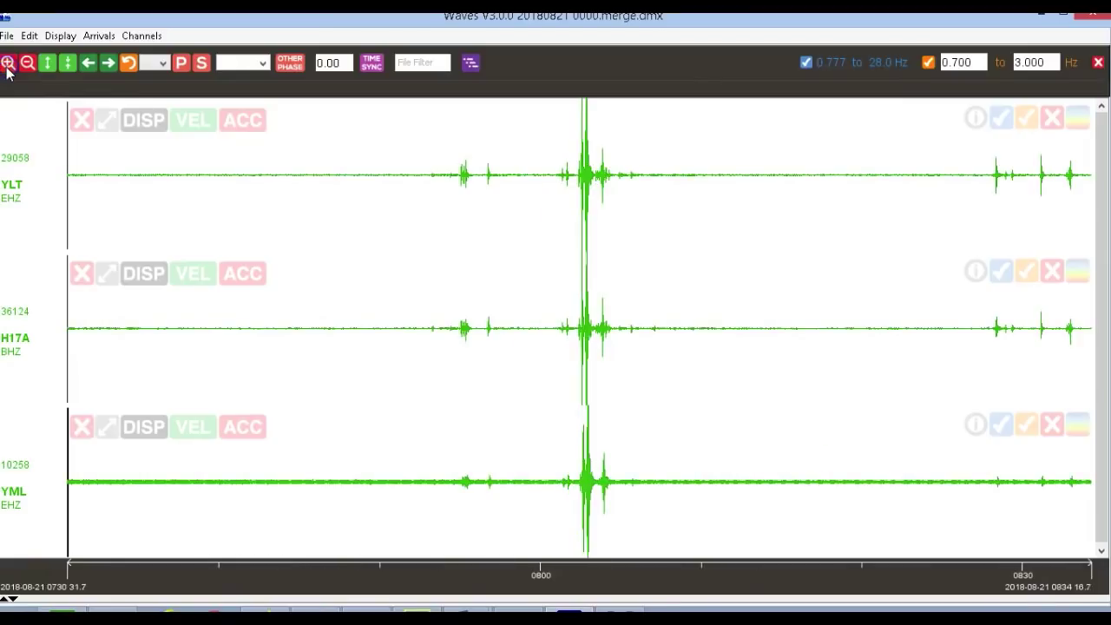
left_click(7, 66)
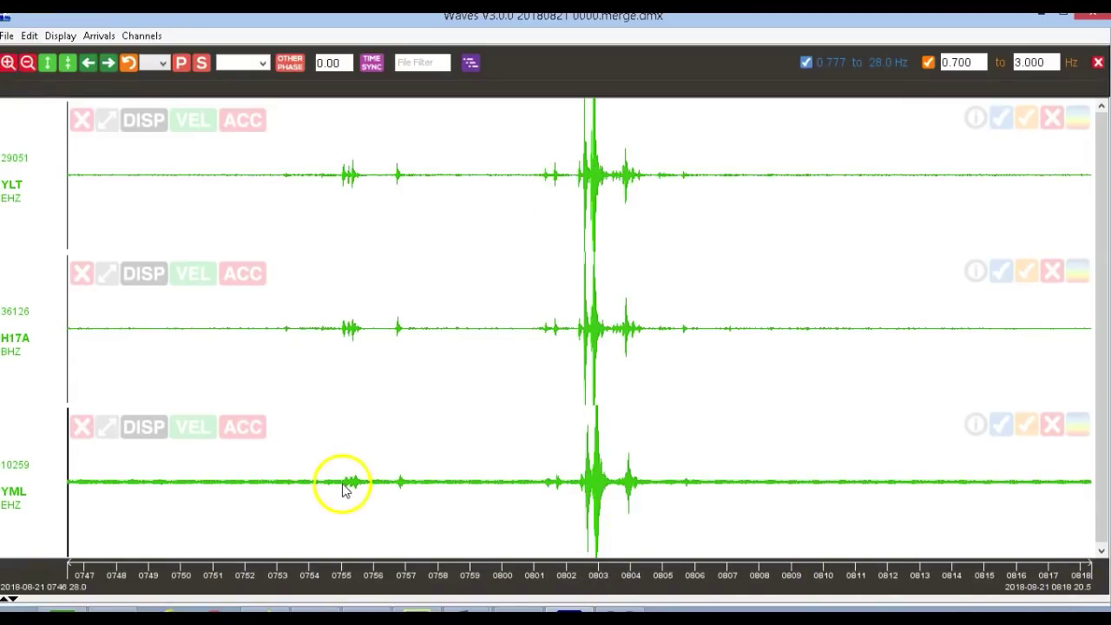
left_click(346, 328)
left_click(8, 64)
left_click(8, 63)
left_click(7, 63)
left_click(8, 63)
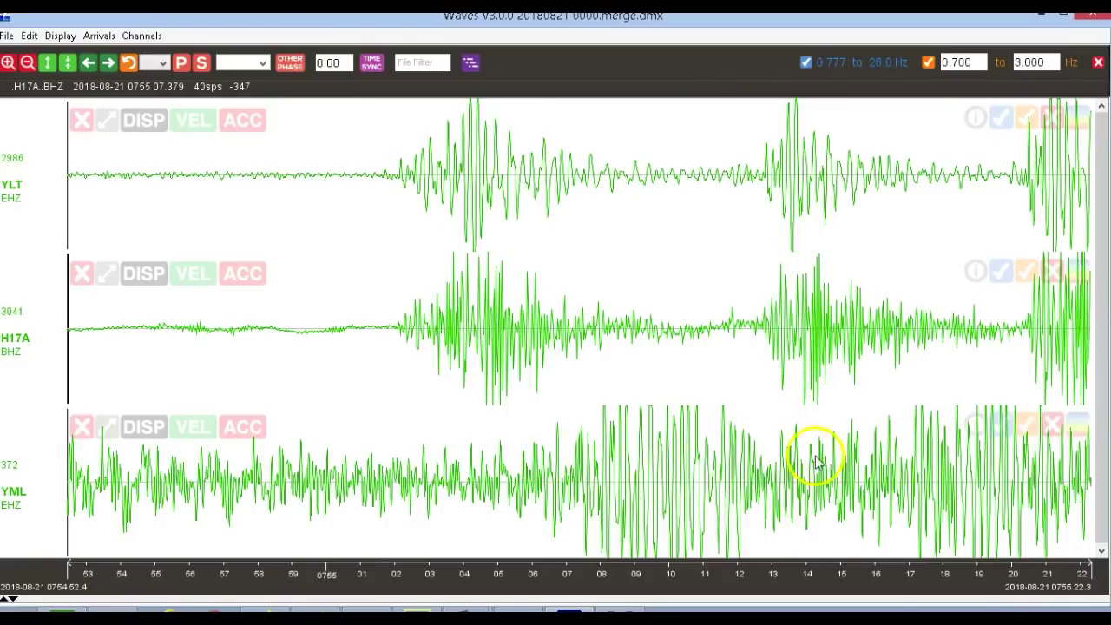
Look through the successive bursts up to 07:55:37 and return to the first one
left_click(110, 68)
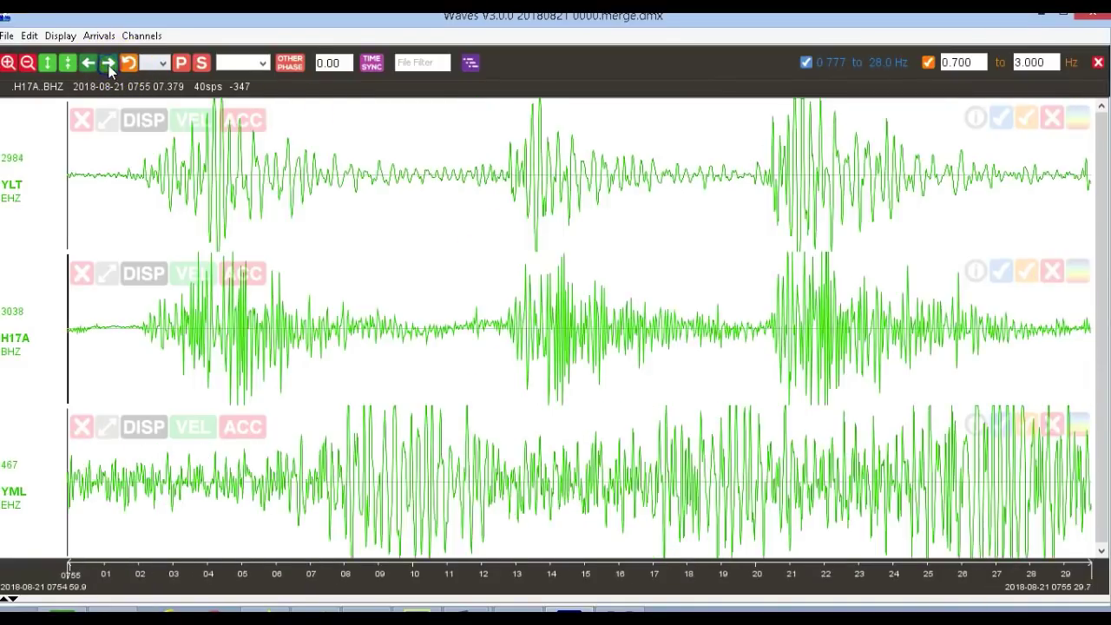
left_click(109, 68)
left_click(90, 68)
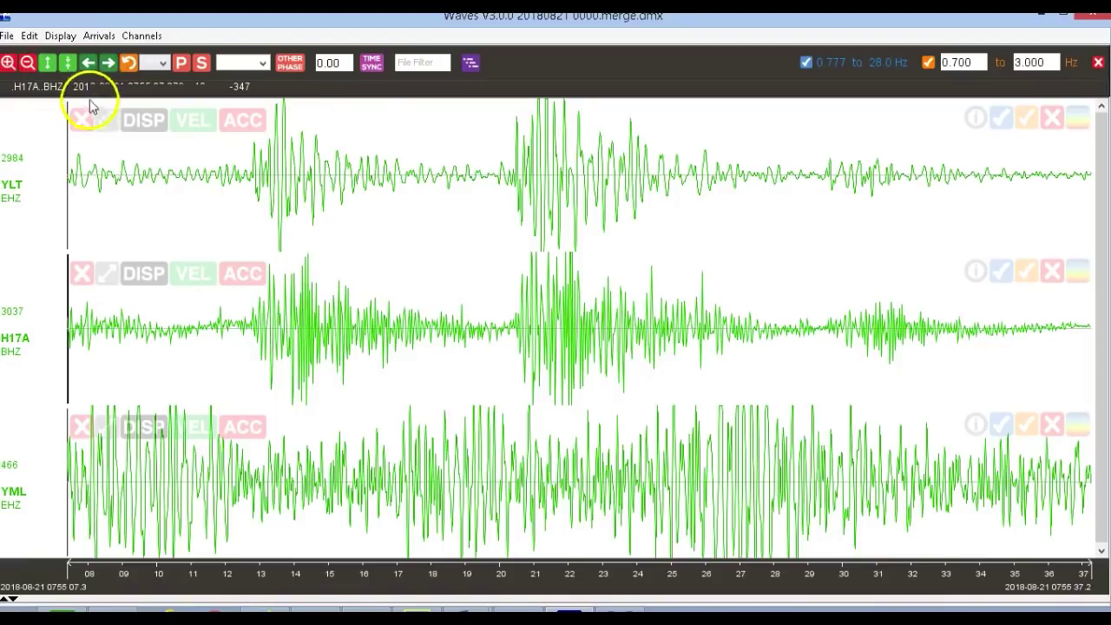
left_click(89, 66)
left_click(90, 66)
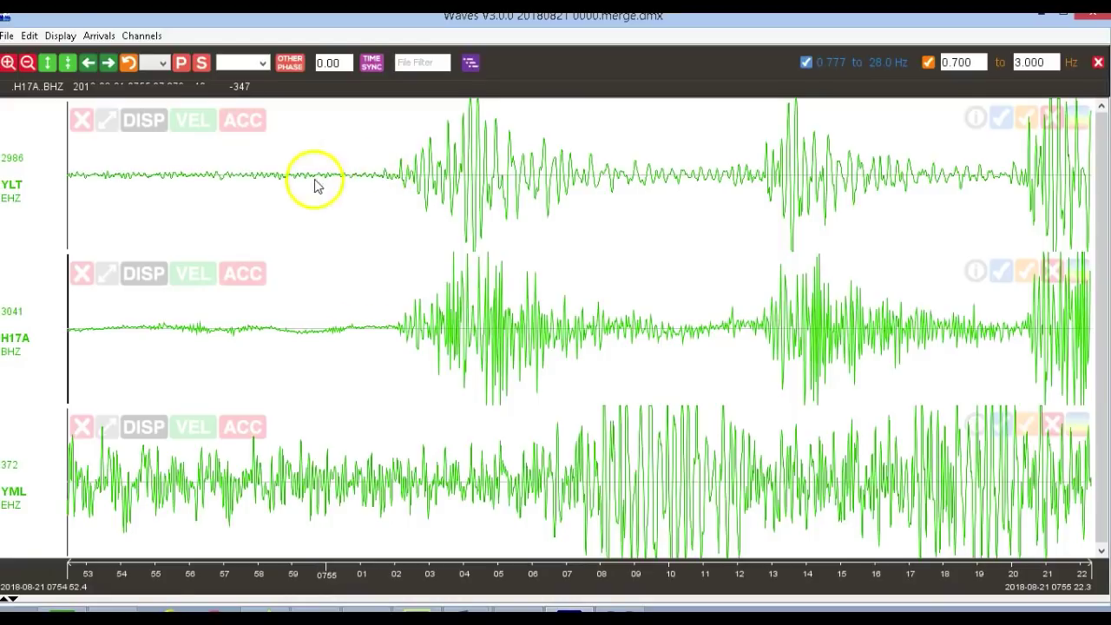
Mark the first burst's P arrivals on YLT at 07:55:01.68, H17A at 07:55:02.08 and YML at 07:55:06.38
left_click(383, 179)
left_click(384, 178)
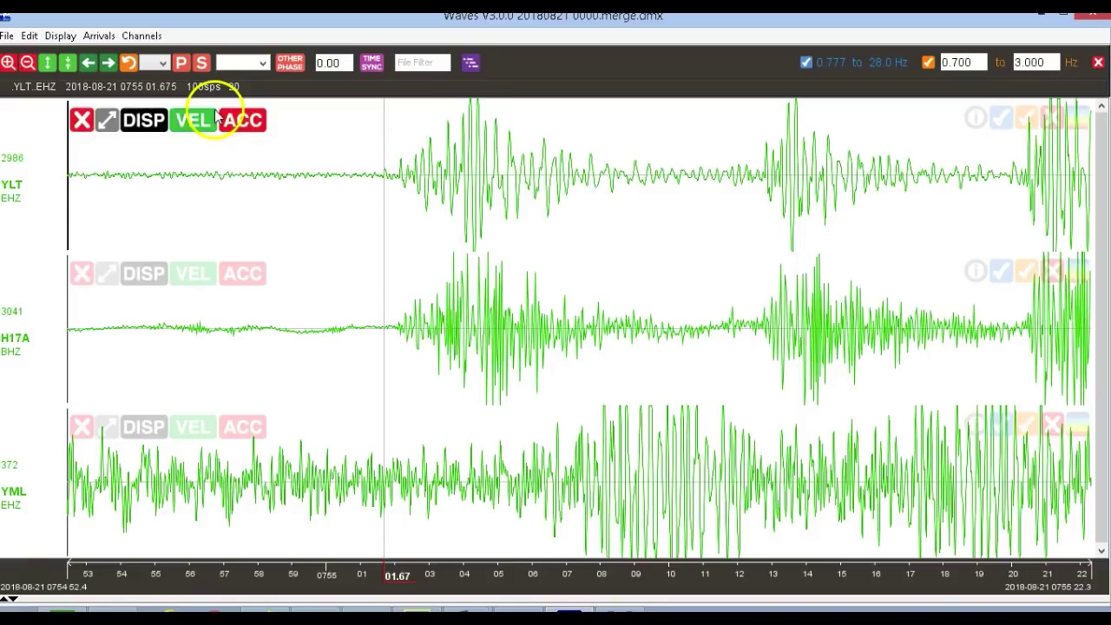
left_click(181, 63)
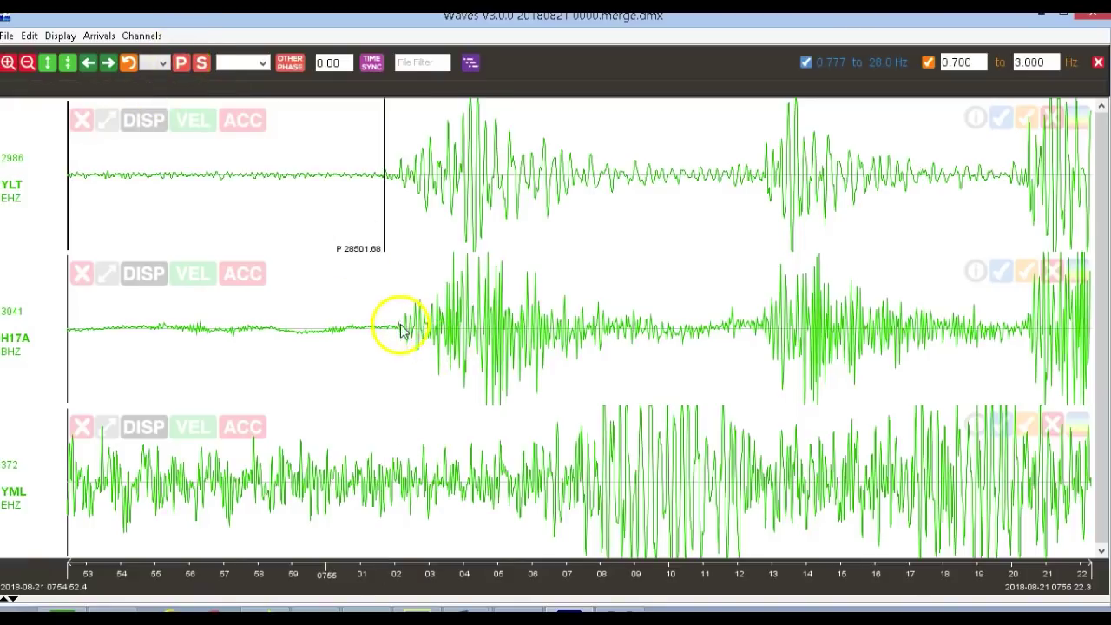
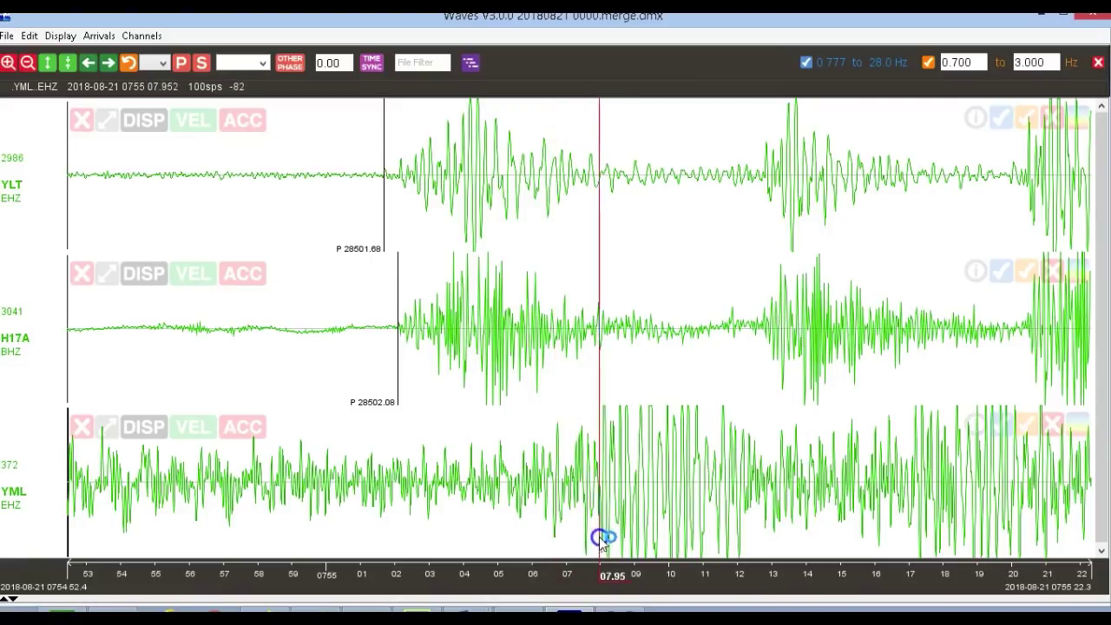
left_click(575, 534)
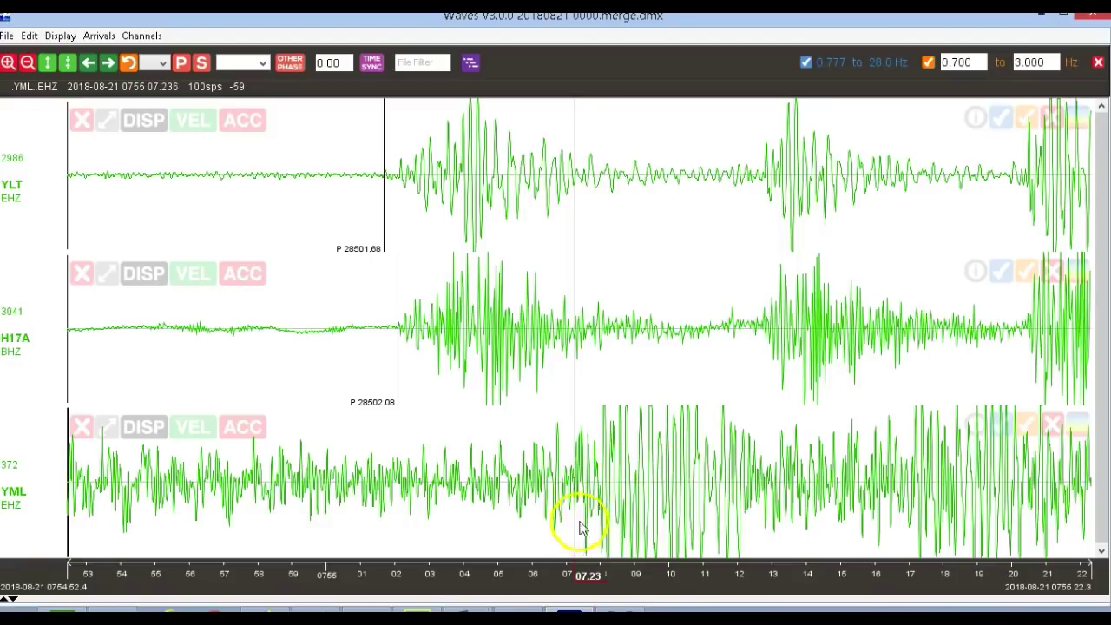
mouse_move(565, 530)
left_mouse_down()
mouse_move(524, 529)
mouse_move(546, 533)
left_mouse_up()
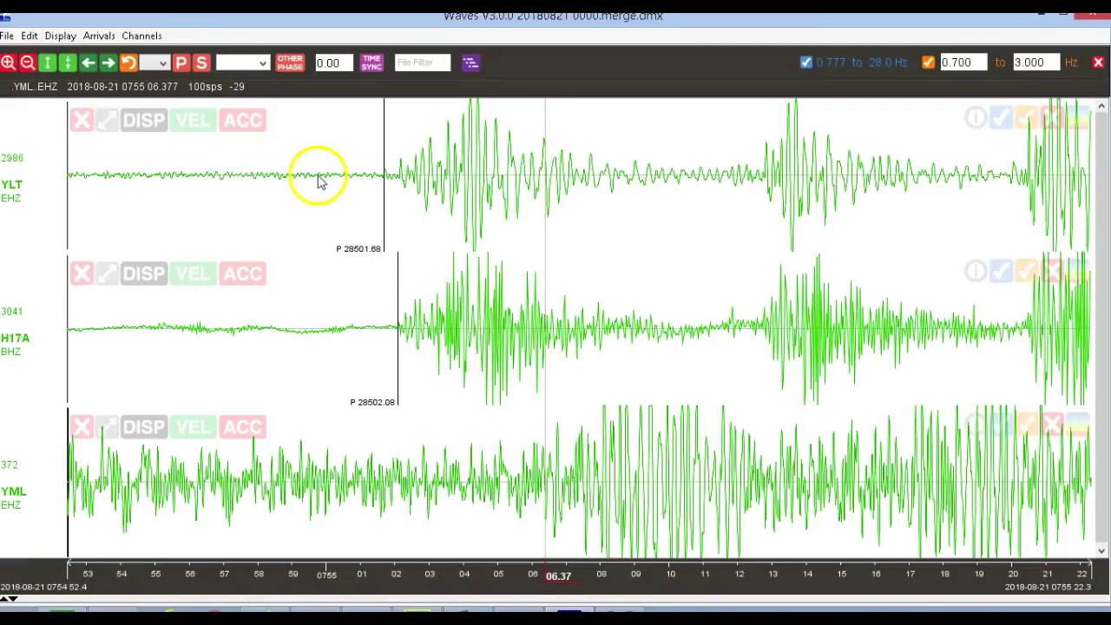
left_click(181, 62)
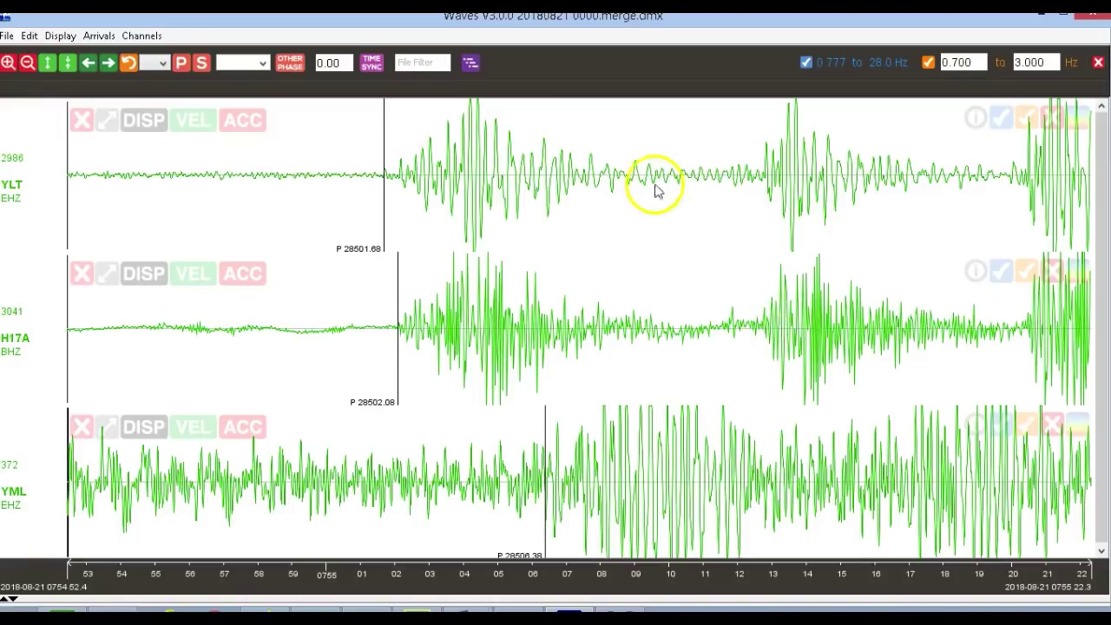
Look over the following bursts up to 07:55:44 and check the second burst's onset on YLT at 07:55:12.75
left_click(108, 63)
left_click(108, 64)
left_click(108, 64)
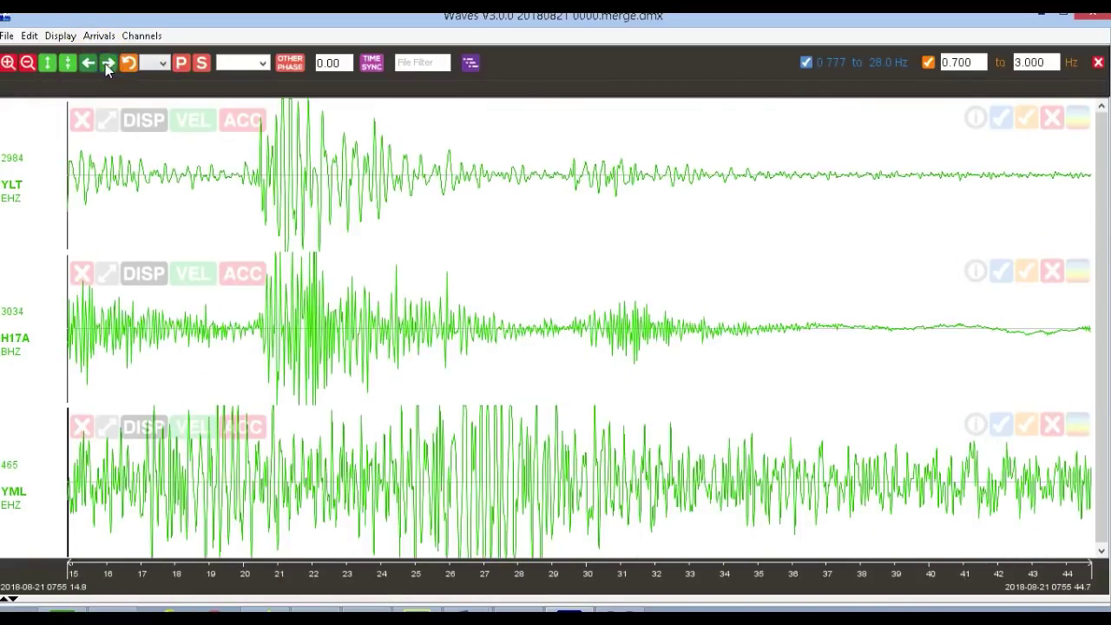
left_click(90, 64)
left_click(501, 178)
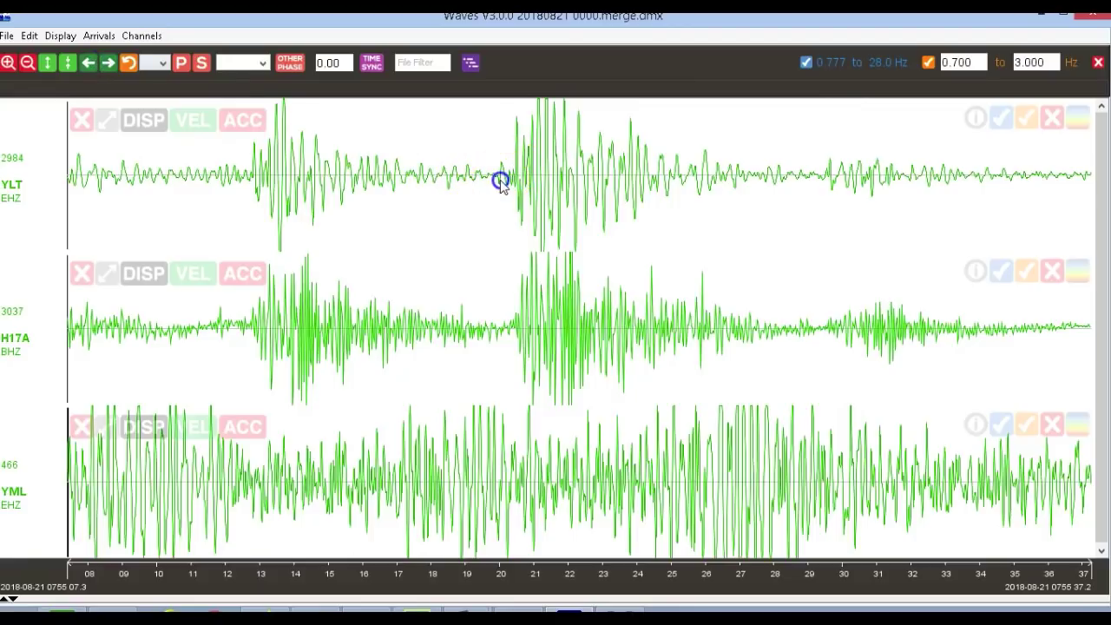
left_click(298, 263)
left_click(251, 179)
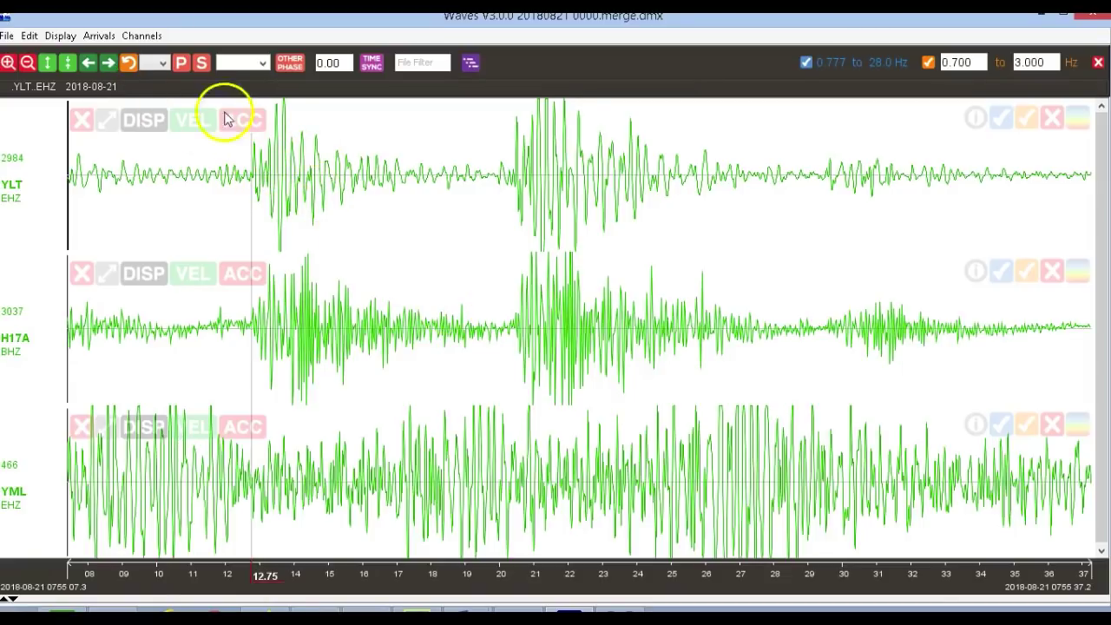
left_click(90, 64)
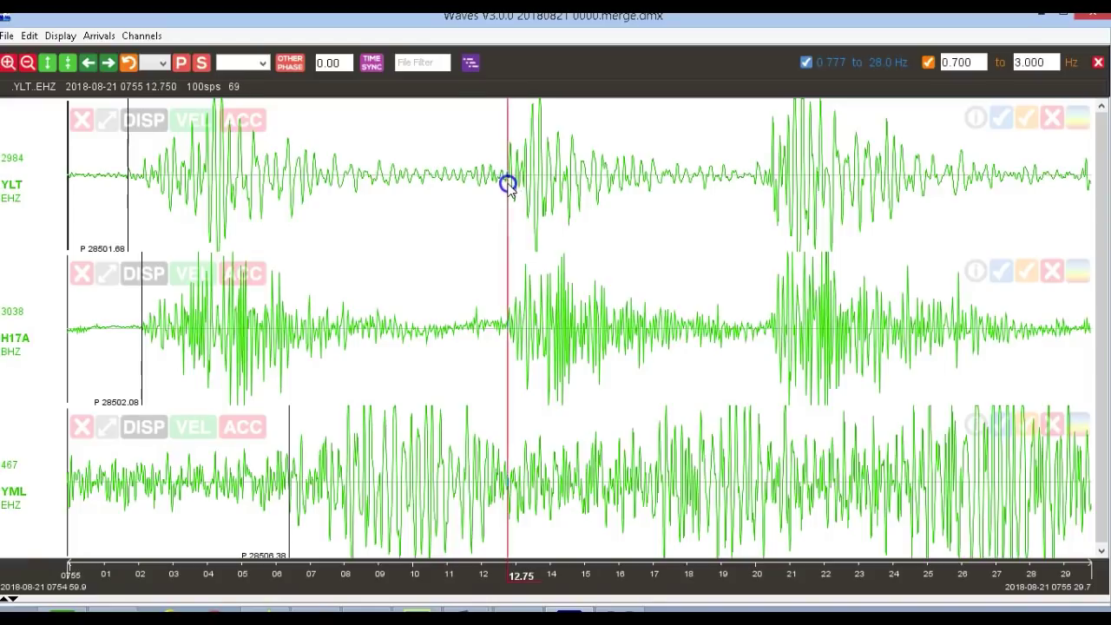
Mark the second YLT burst with an S arrival at 07:55:13.25 and a P arrival at 07:55:12.77
left_click(514, 170)
left_click_drag(516, 174, 526, 204)
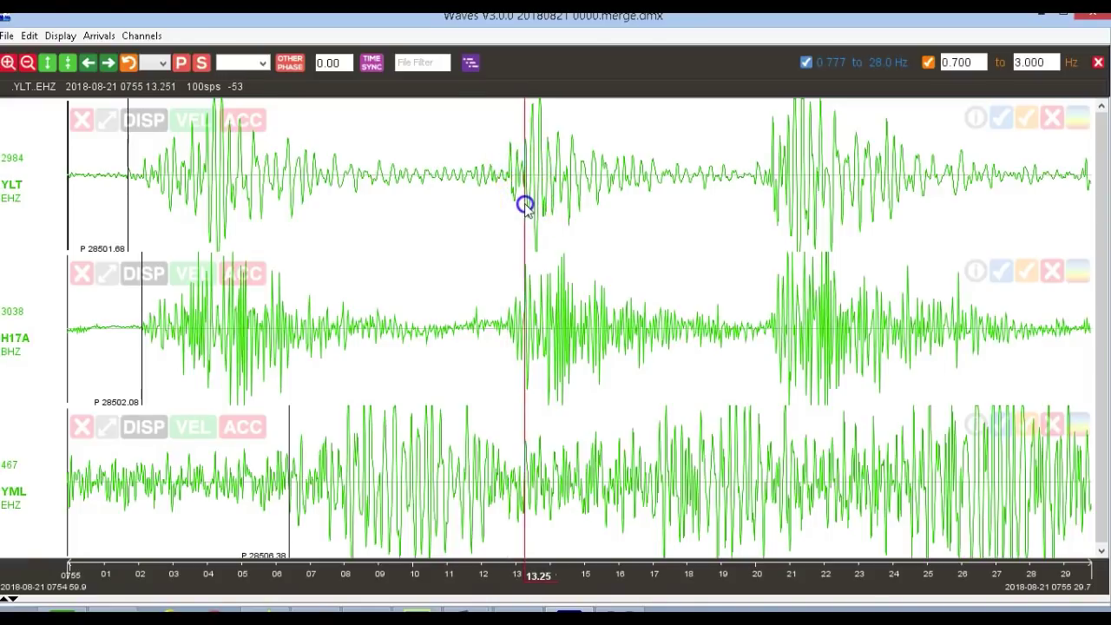
left_click(201, 68)
left_click(509, 200)
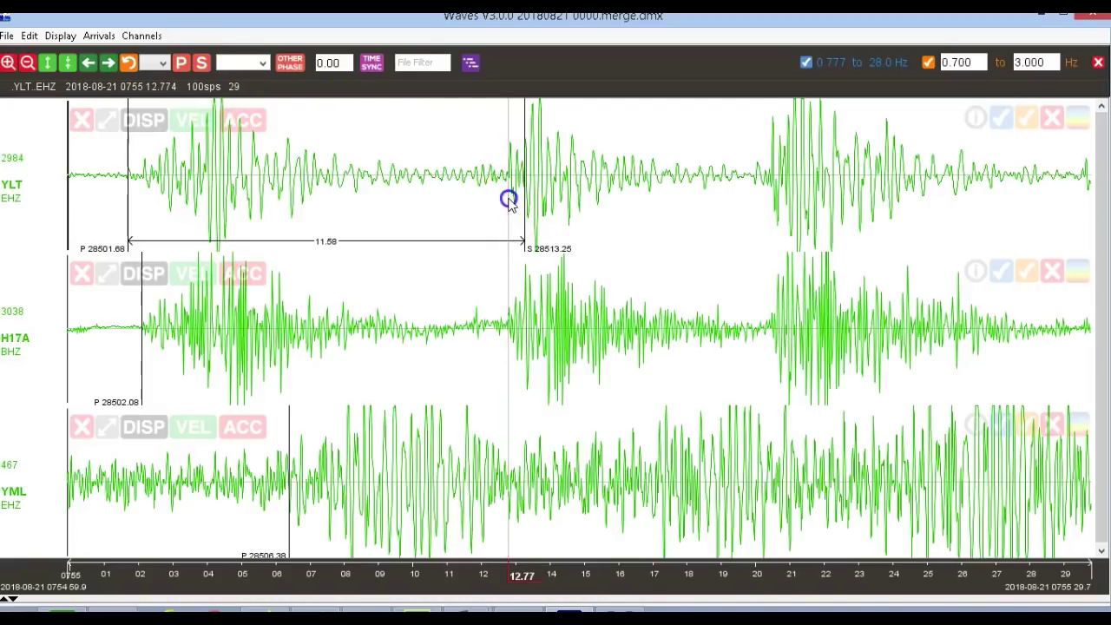
left_click(181, 62)
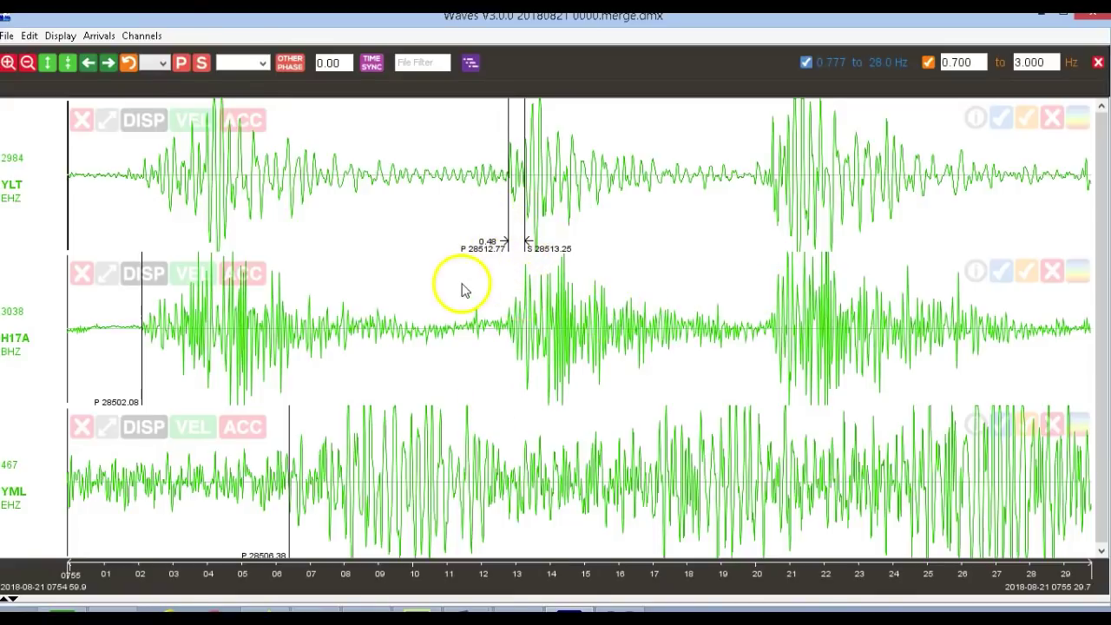
Look through the records after the 07:55 bursts and bring the 08:02:33 event into close view on all three stations
left_click(106, 67)
left_click(105, 67)
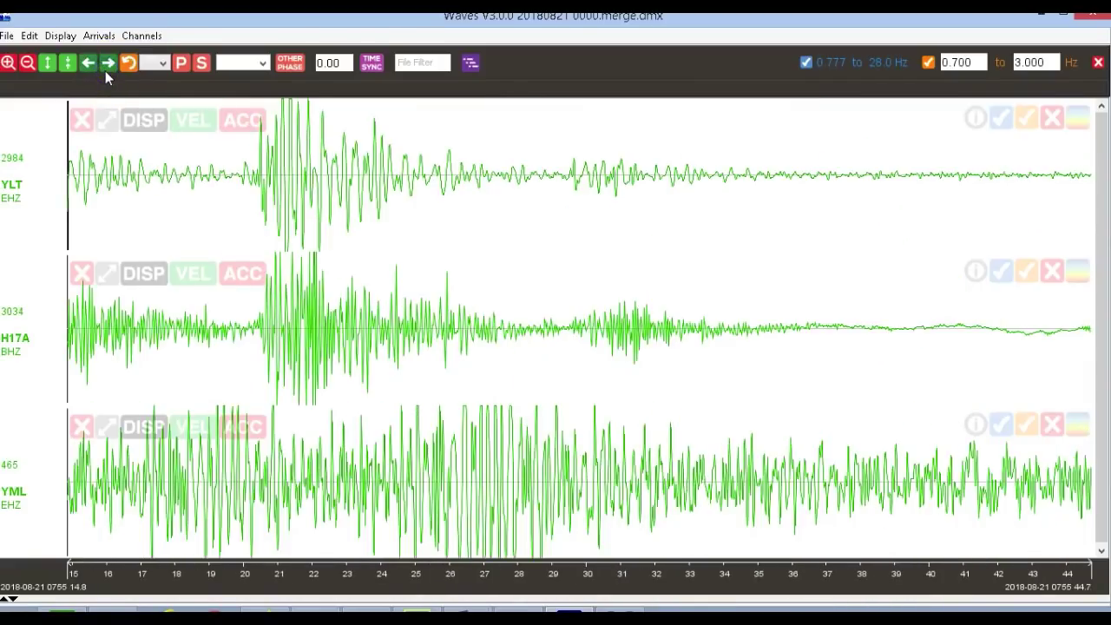
left_click(31, 64)
left_click(31, 66)
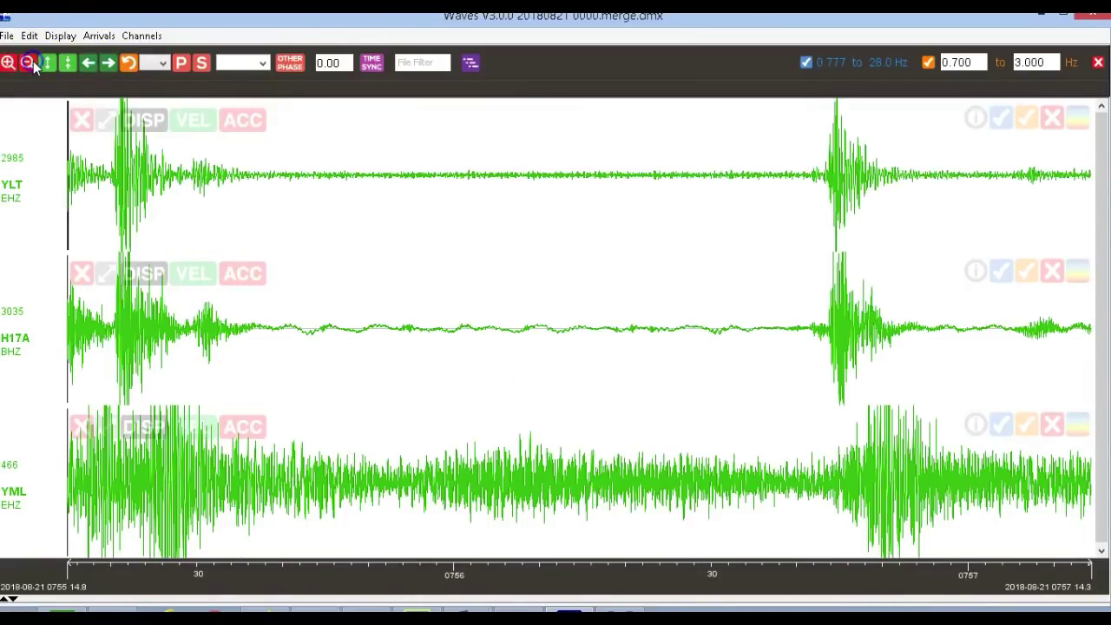
left_click(107, 66)
left_click(107, 66)
left_click(89, 64)
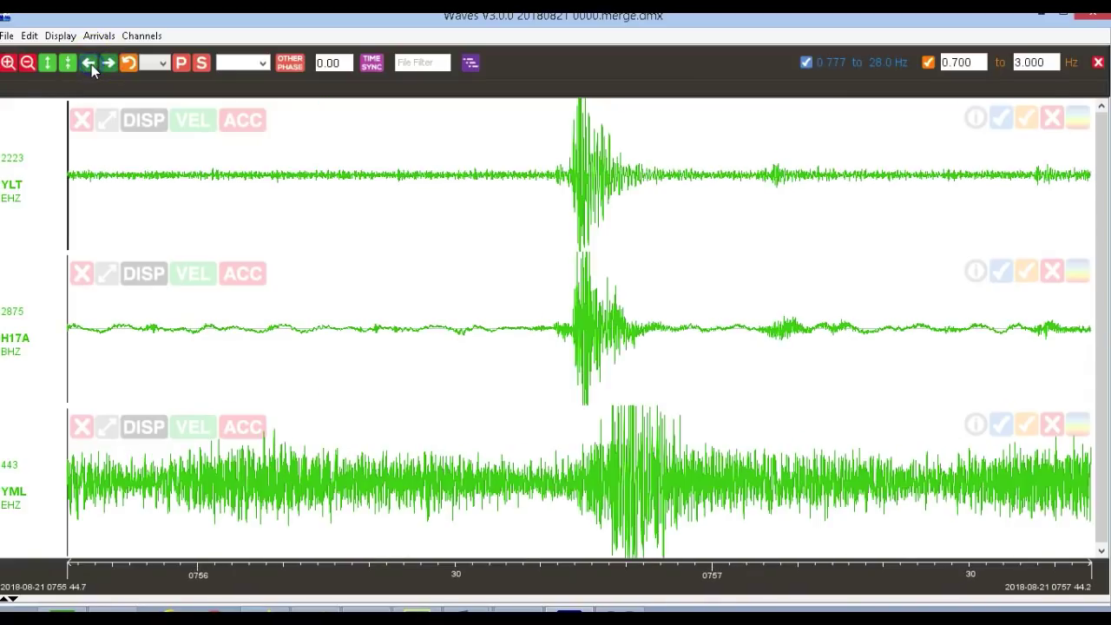
left_click(124, 333)
left_click(8, 62)
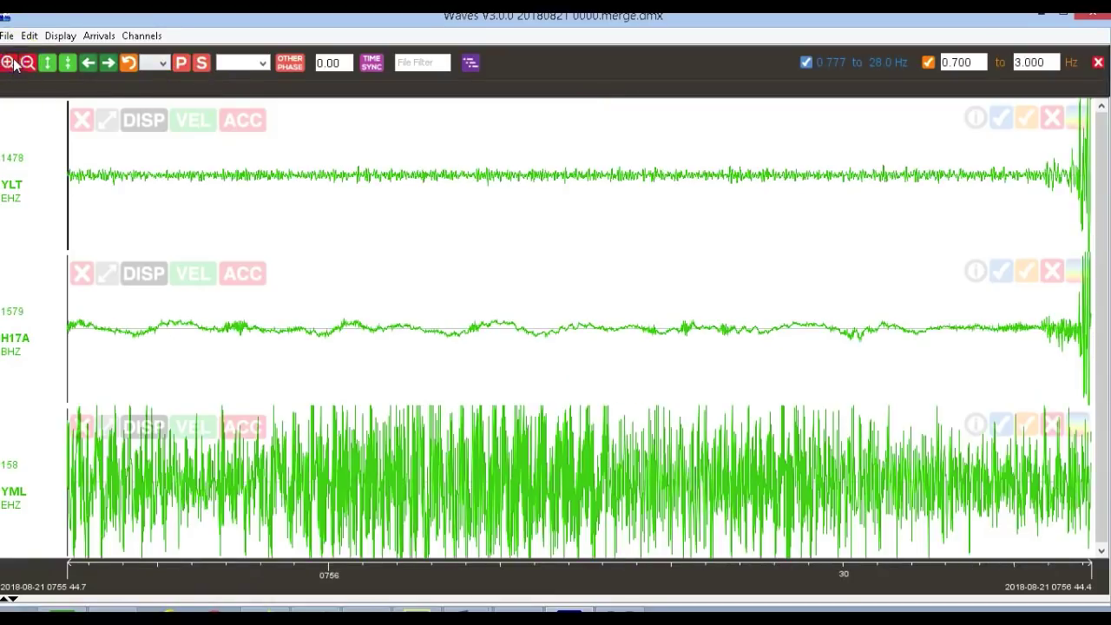
left_click(28, 63)
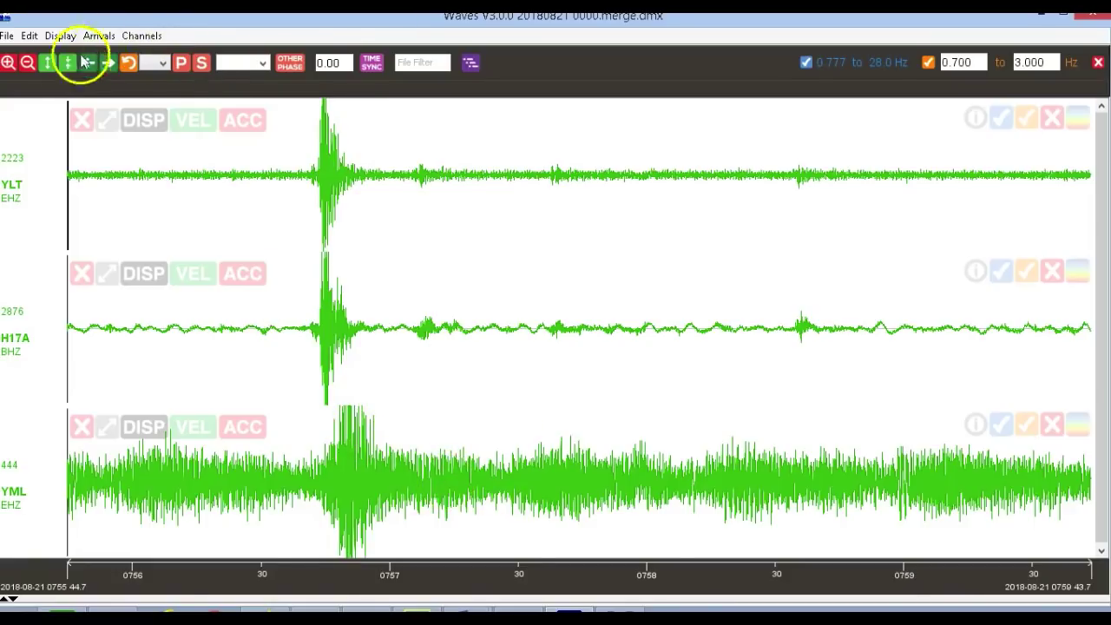
left_click(8, 62)
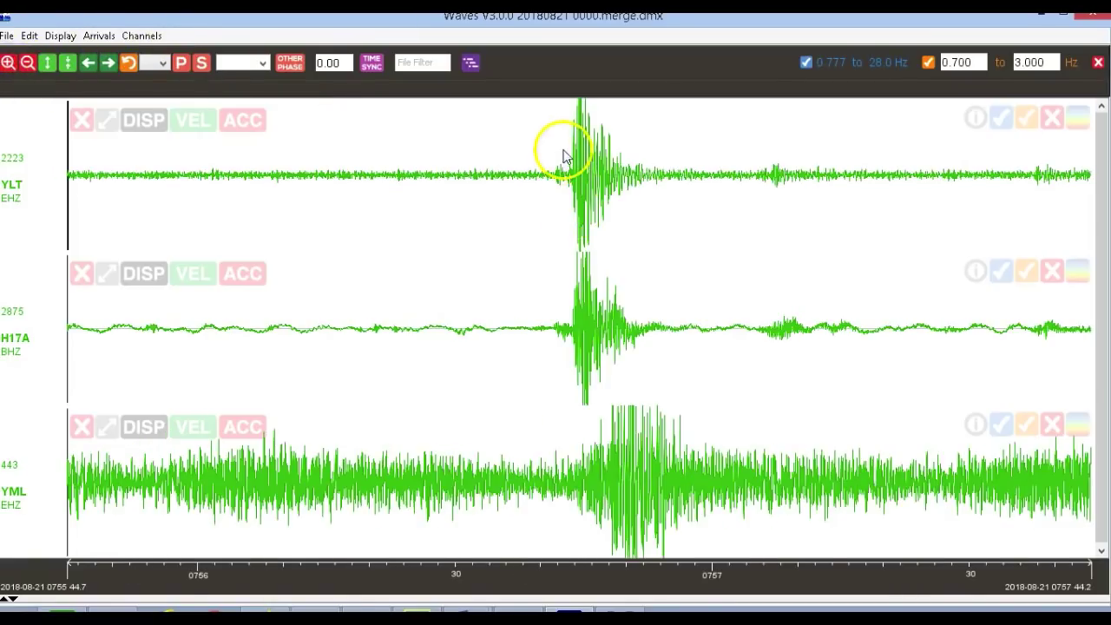
left_click(560, 339)
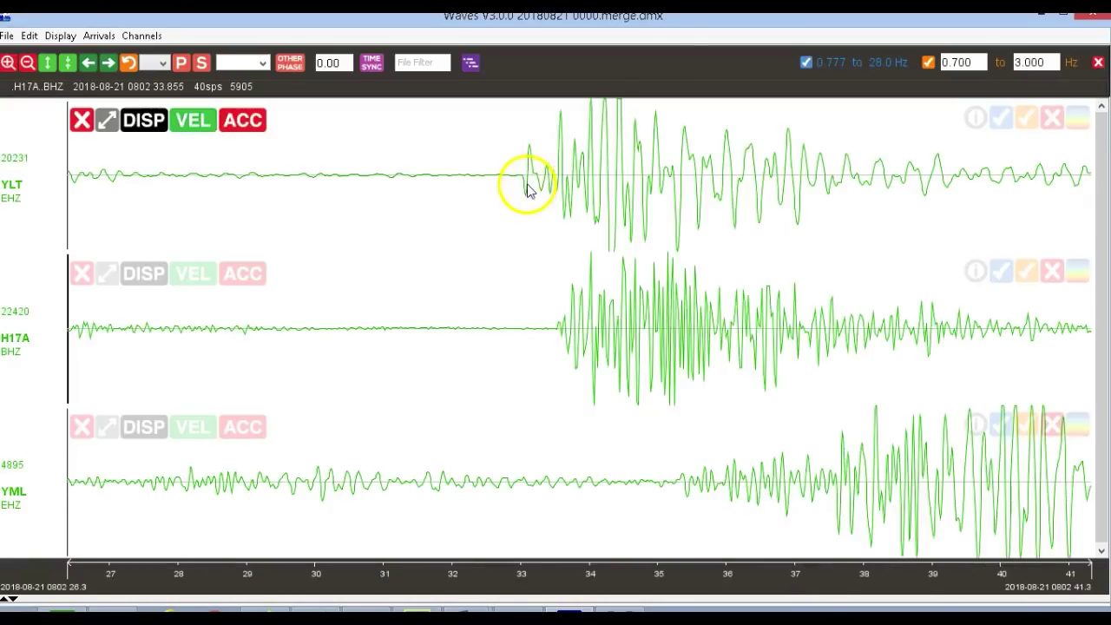
Mark the 08:02 event's P arrivals on YLT at 08:02:33.03, H17A at 08:02:33.52 and YML at 08:02:35.33
left_click(523, 192)
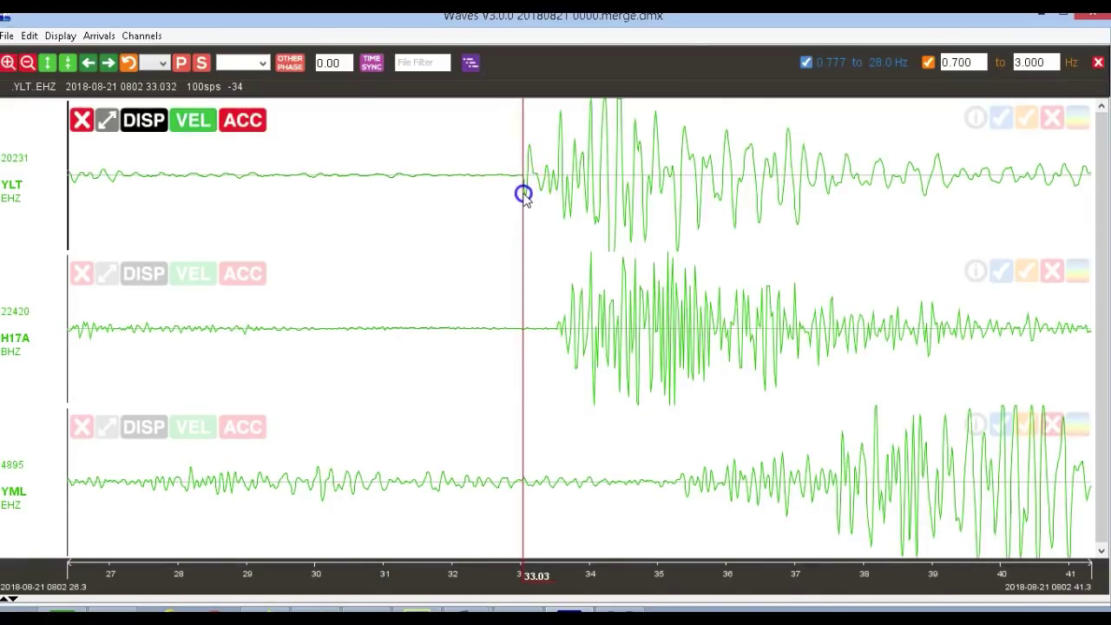
left_click(182, 64)
left_click(557, 340)
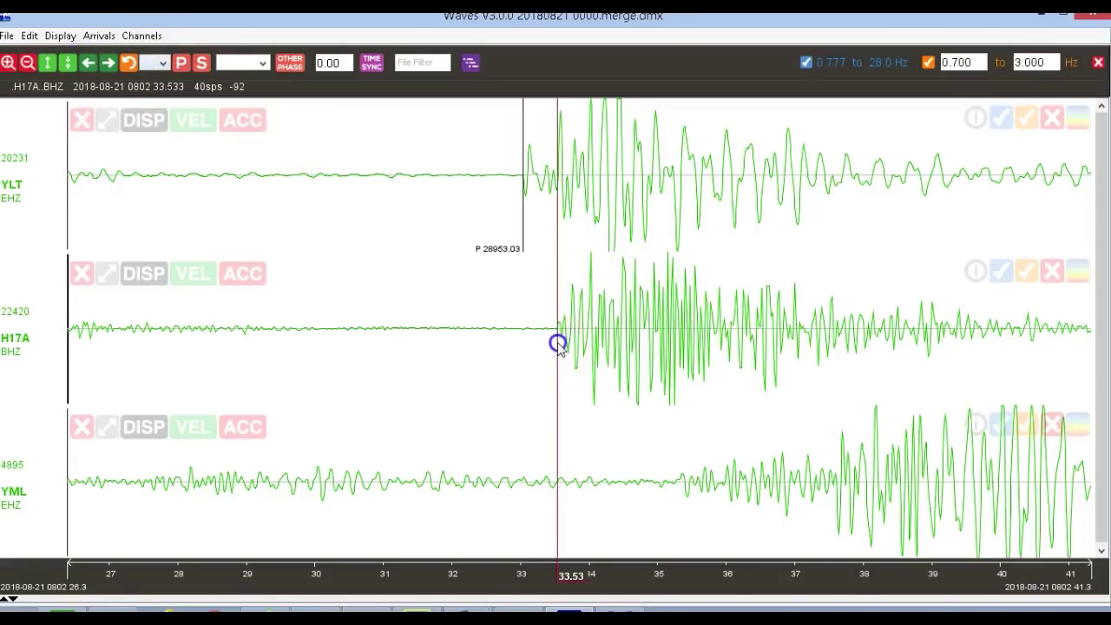
left_click(181, 62)
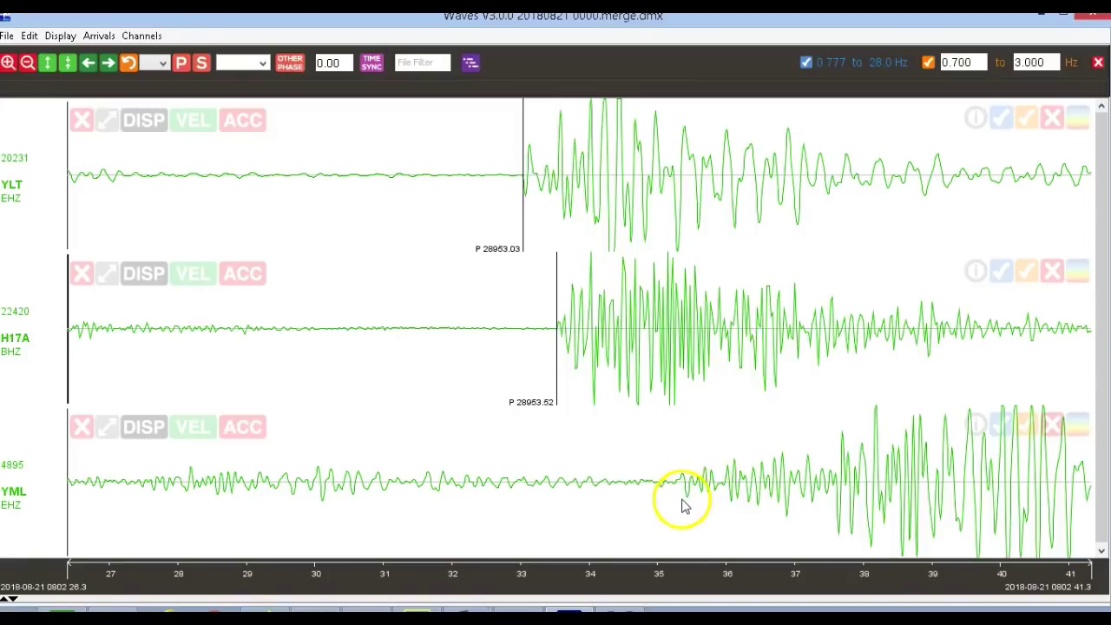
mouse_move(681, 498)
left_mouse_down()
mouse_move(673, 496)
mouse_move(682, 498)
left_mouse_up()
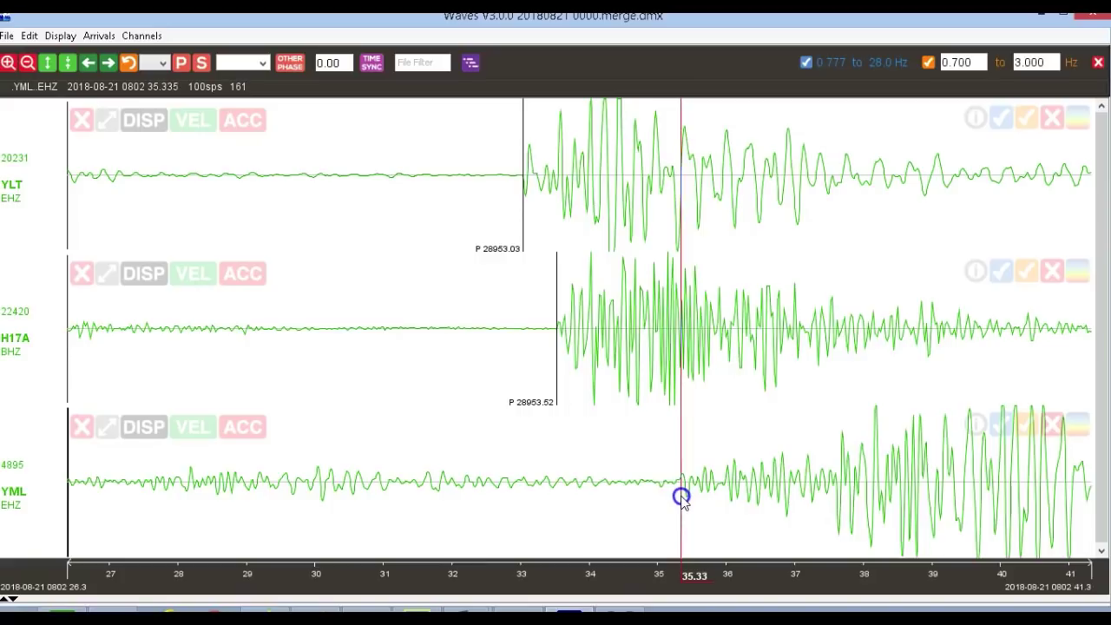
left_click(183, 64)
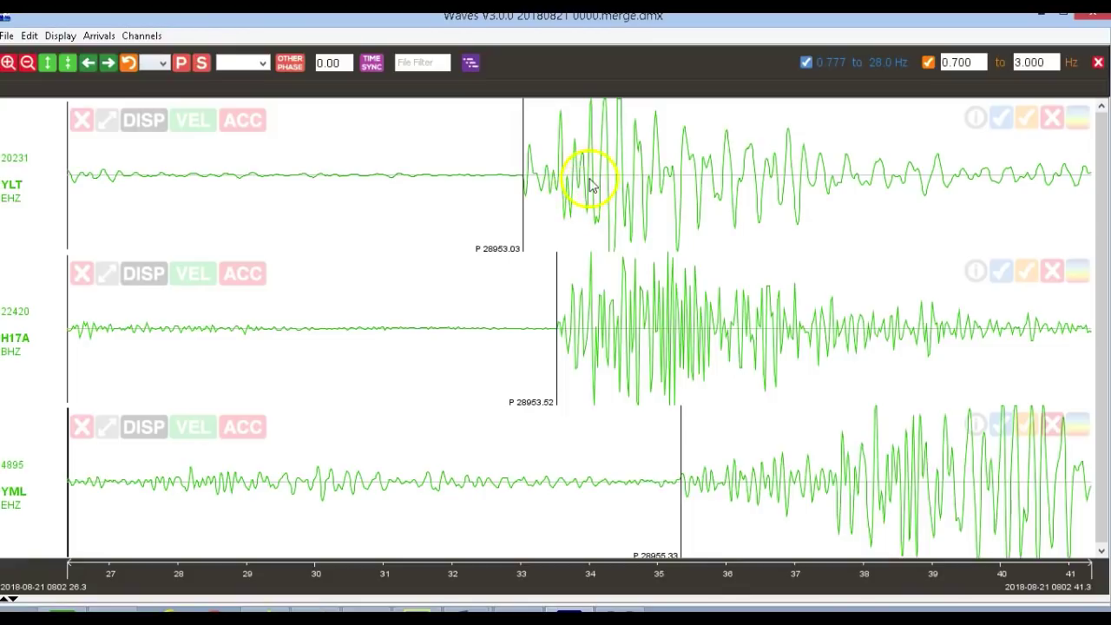
Try S arrivals for the 08:02 event on YLT at 08:02:33.54 and H17A at 08:02:34.01
left_click_drag(554, 184, 558, 189)
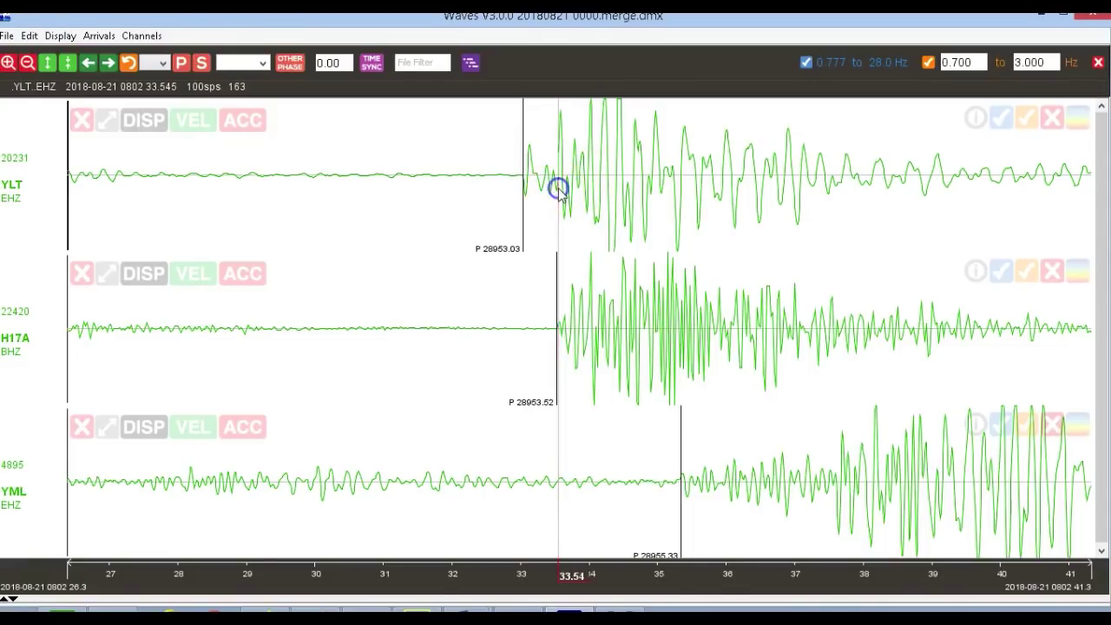
left_click(201, 63)
left_click(580, 375)
left_click_drag(580, 375, 590, 377)
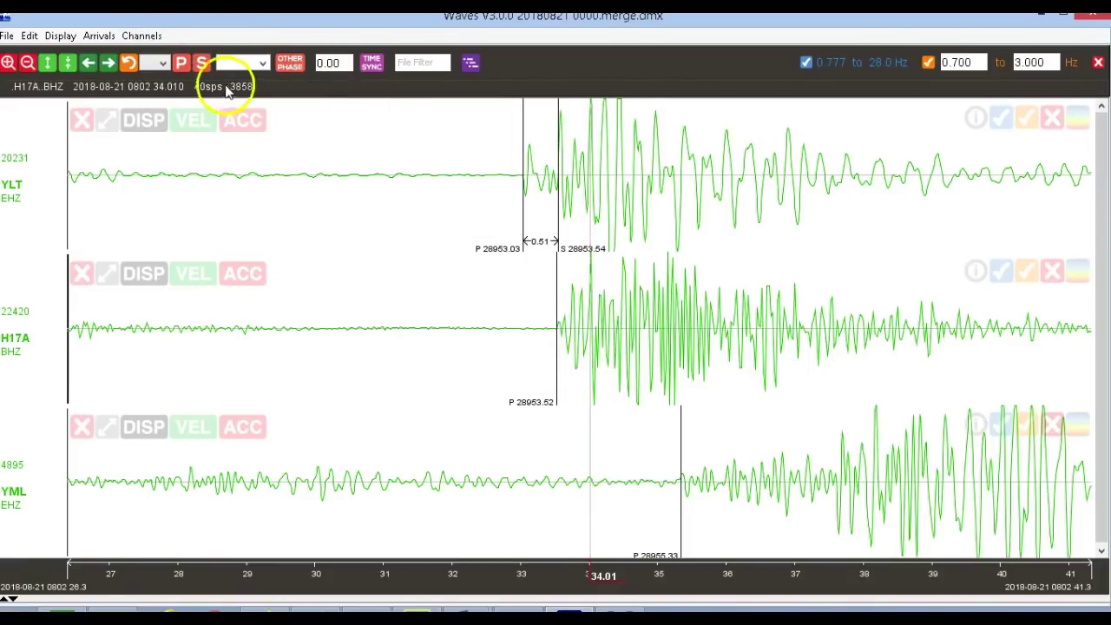
left_click(201, 62)
Mark the 08:02 event's S arrivals on YLT at 08:02:33.97, H17A at 08:02:34.49 and YML at 08:02:37.68
left_click(695, 437)
left_click(199, 64)
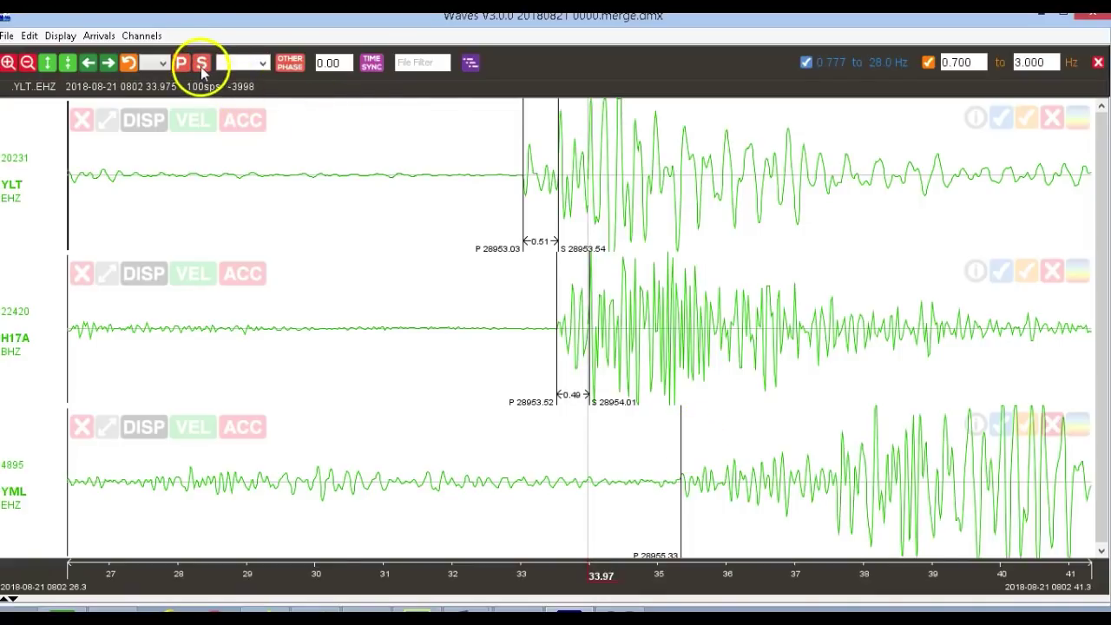
left_click(652, 295)
left_click_drag(608, 360, 624, 359)
left_click(200, 62)
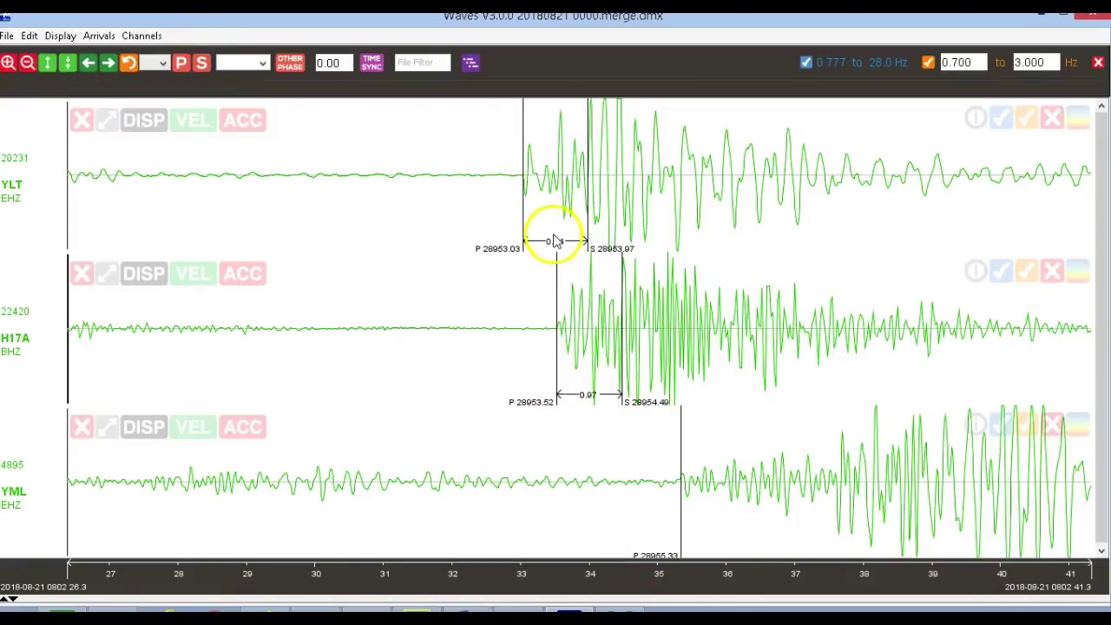
left_click_drag(825, 521, 842, 521)
left_click(200, 63)
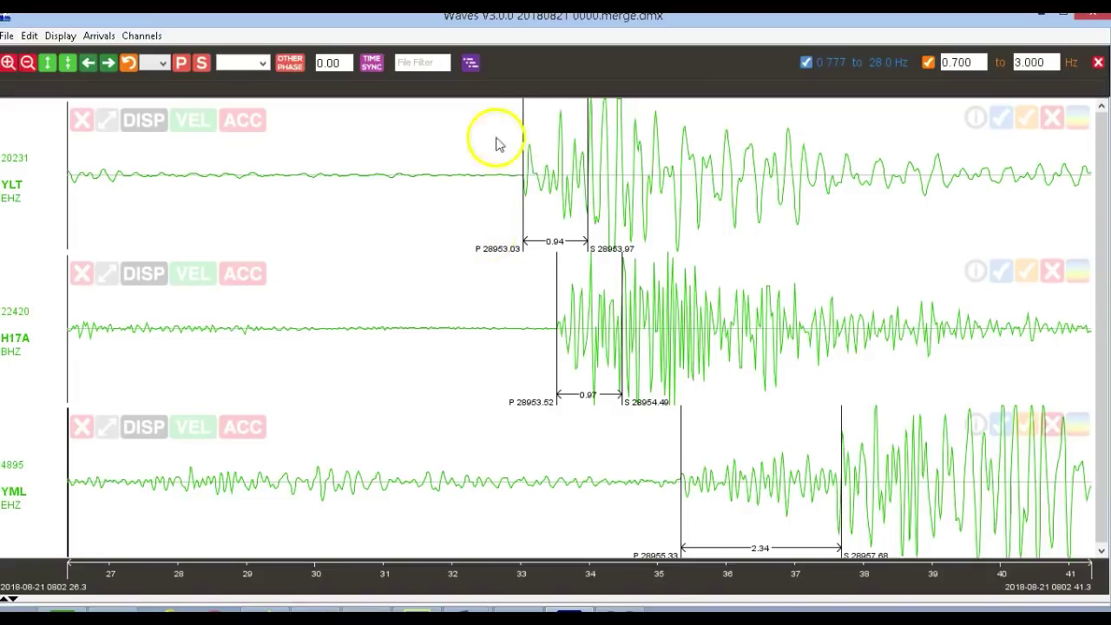
Examine a two-minute window around the 08:02 event and the following activity on all three stations up to 08:08:36
left_click(25, 65)
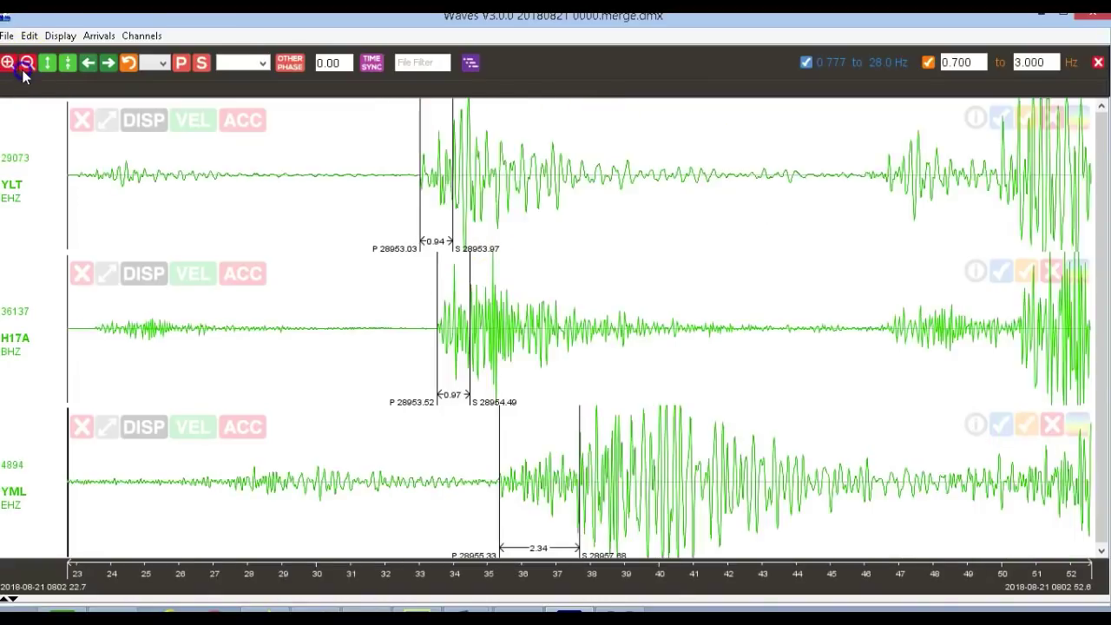
left_click(25, 66)
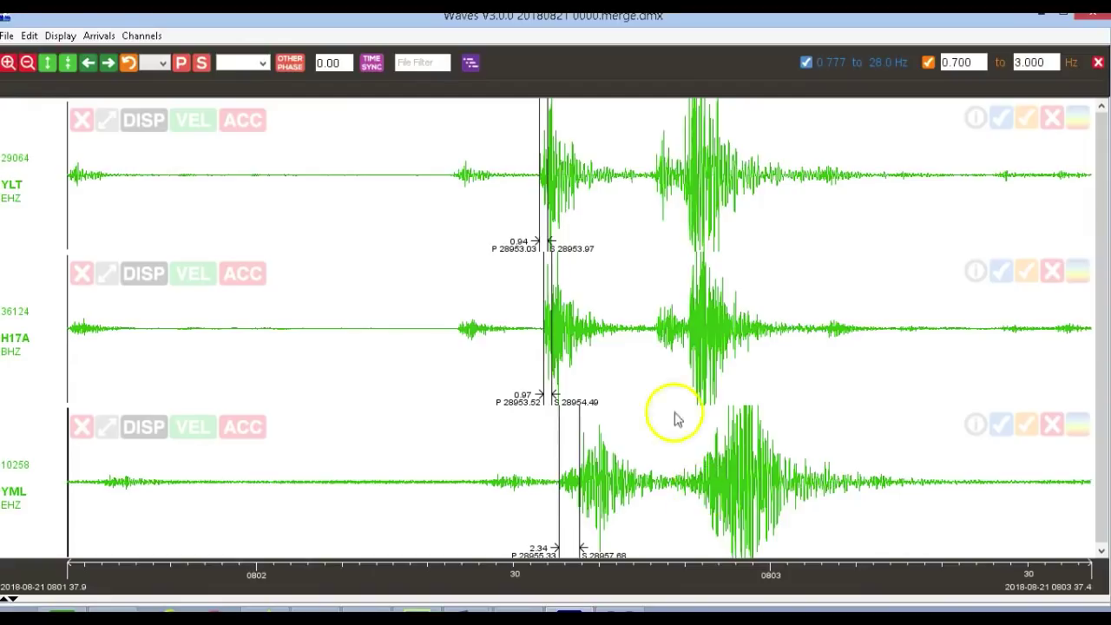
left_click(108, 64)
left_click(107, 66)
left_click(108, 66)
left_click(107, 66)
left_click(108, 66)
left_click(107, 66)
left_click(108, 66)
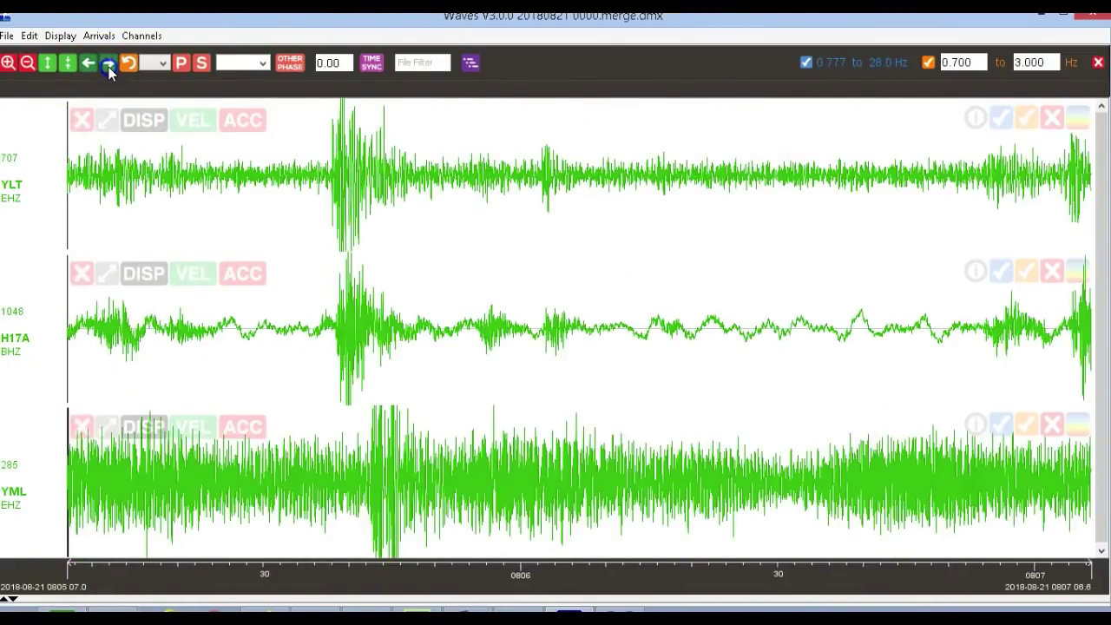
left_click(108, 66)
left_click(107, 66)
left_click(108, 66)
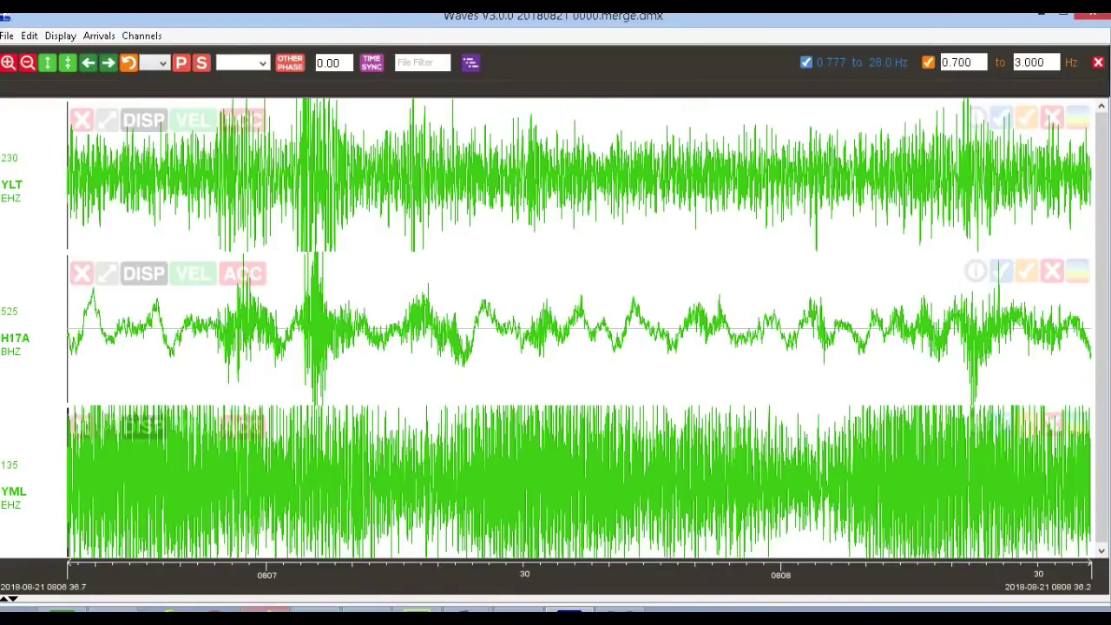
Switch to Yahoo Mail in the browser and show the opening of the draft "Today's Micro-Swarm Event Questions"
mouse_move(264, 615)
left_click(265, 539)
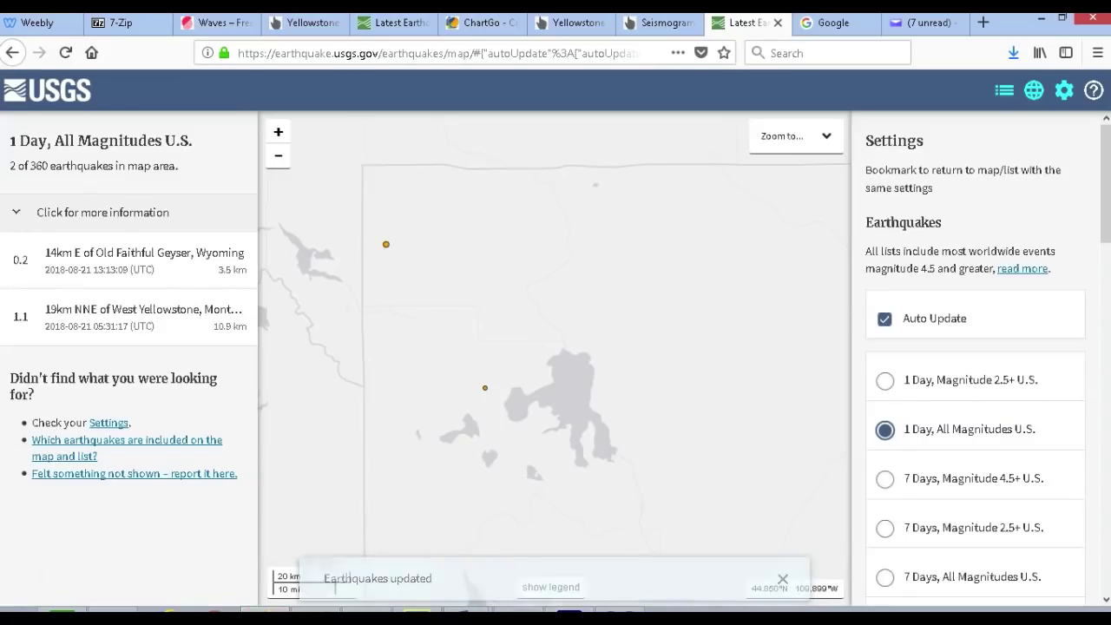
left_click(923, 22)
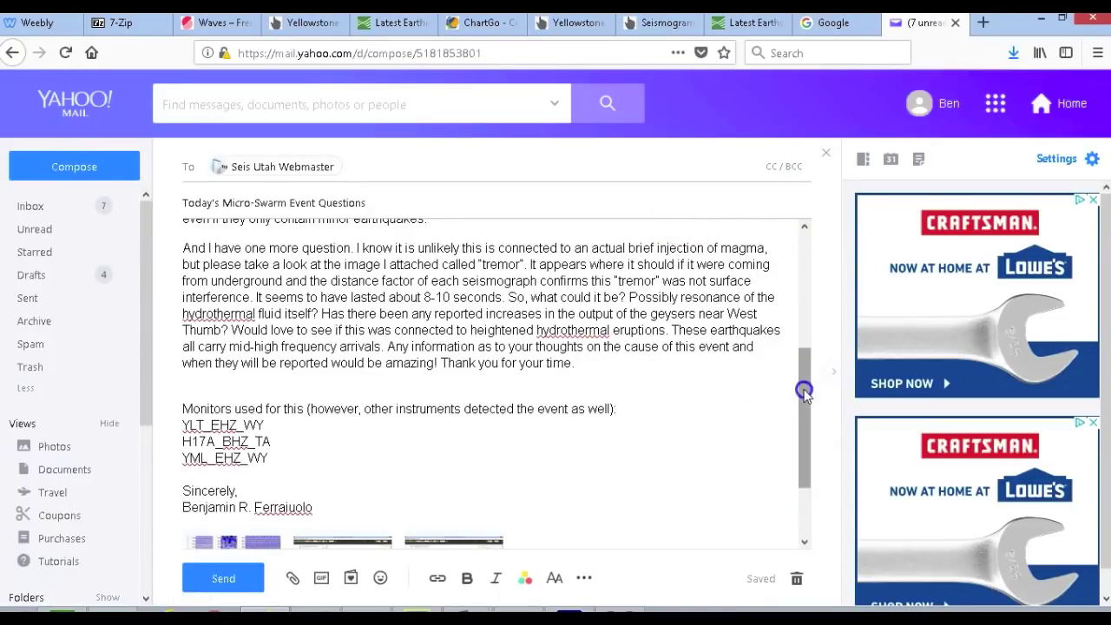
left_click_drag(801, 390, 802, 234)
left_click_drag(805, 271, 808, 301)
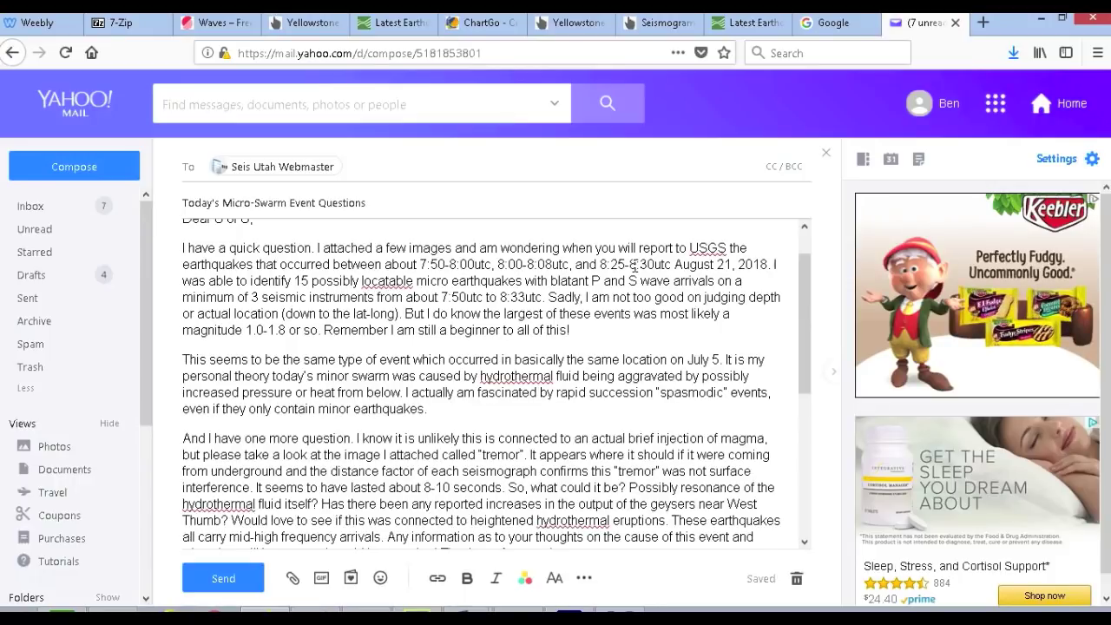
Read the draft's first paragraph and check the spelling suggestions for "locatable"
left_click_drag(634, 265, 442, 292)
left_click(440, 287)
left_click(393, 280)
right_click(392, 279)
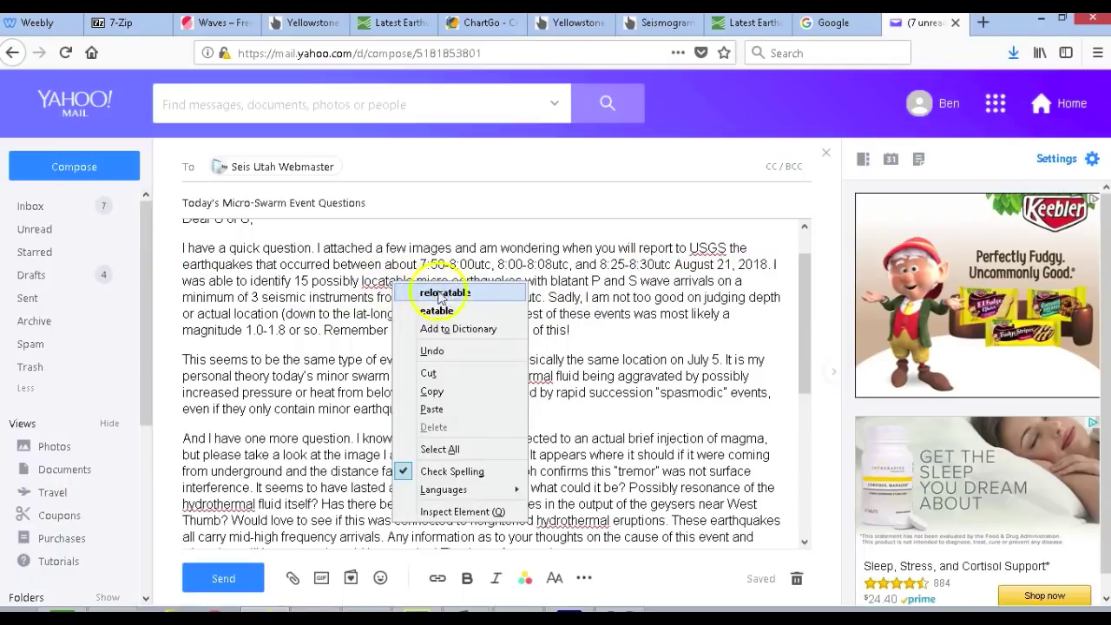
left_click(392, 282)
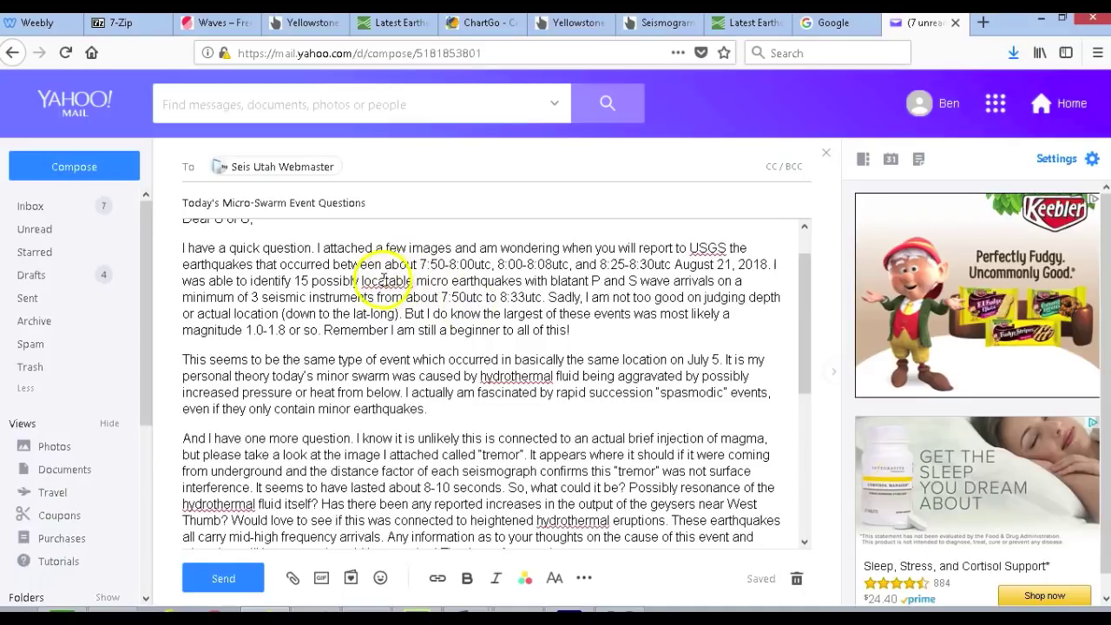
left_click(458, 317)
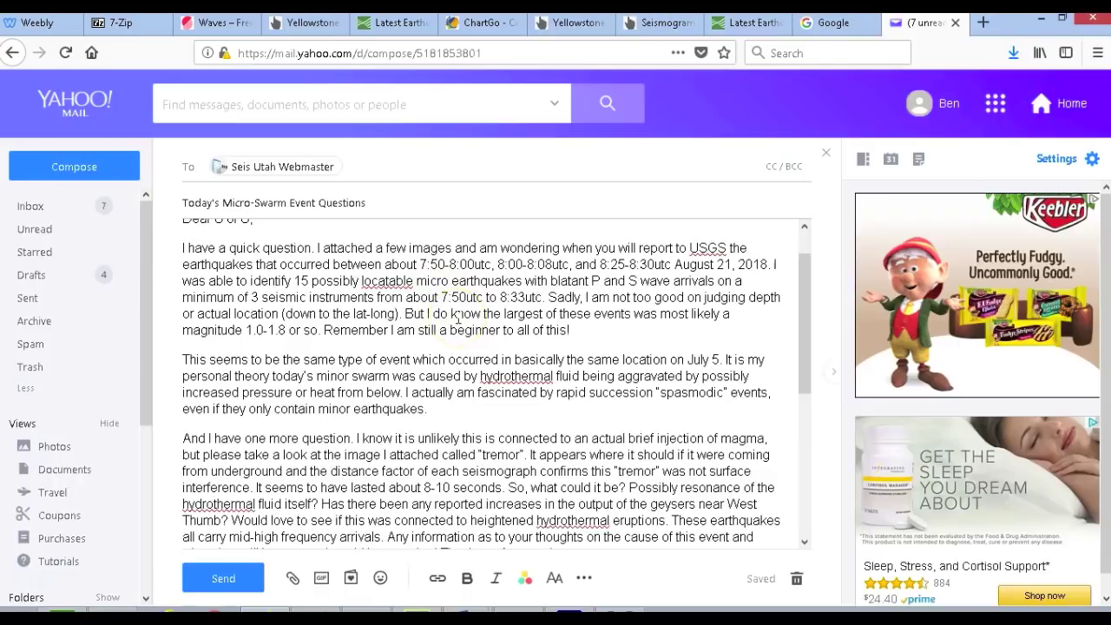
left_click(559, 290)
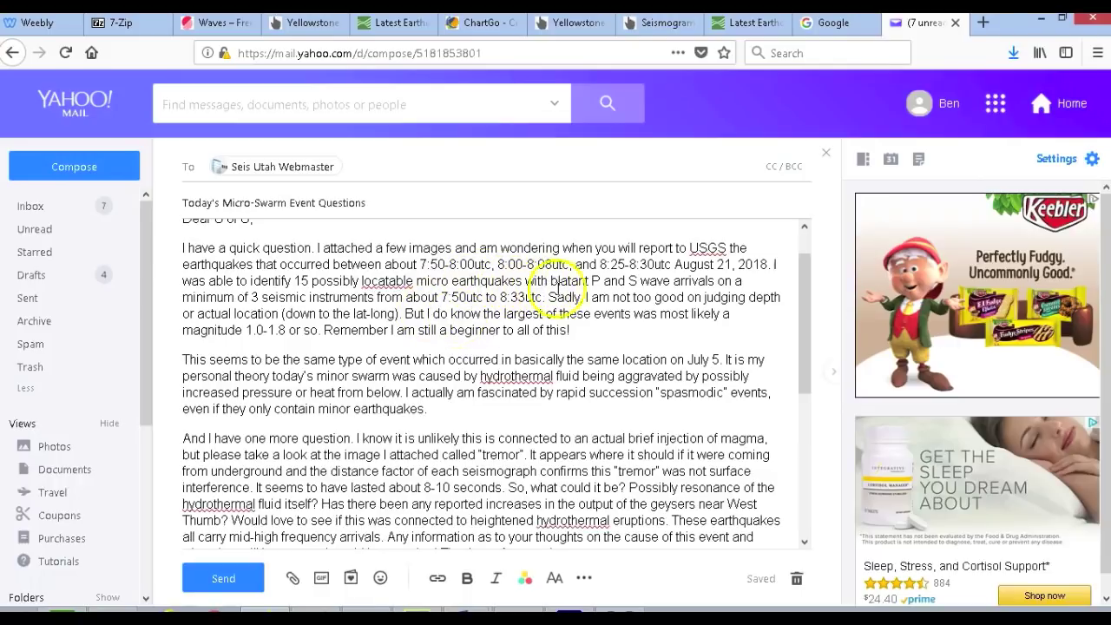
left_click(484, 297)
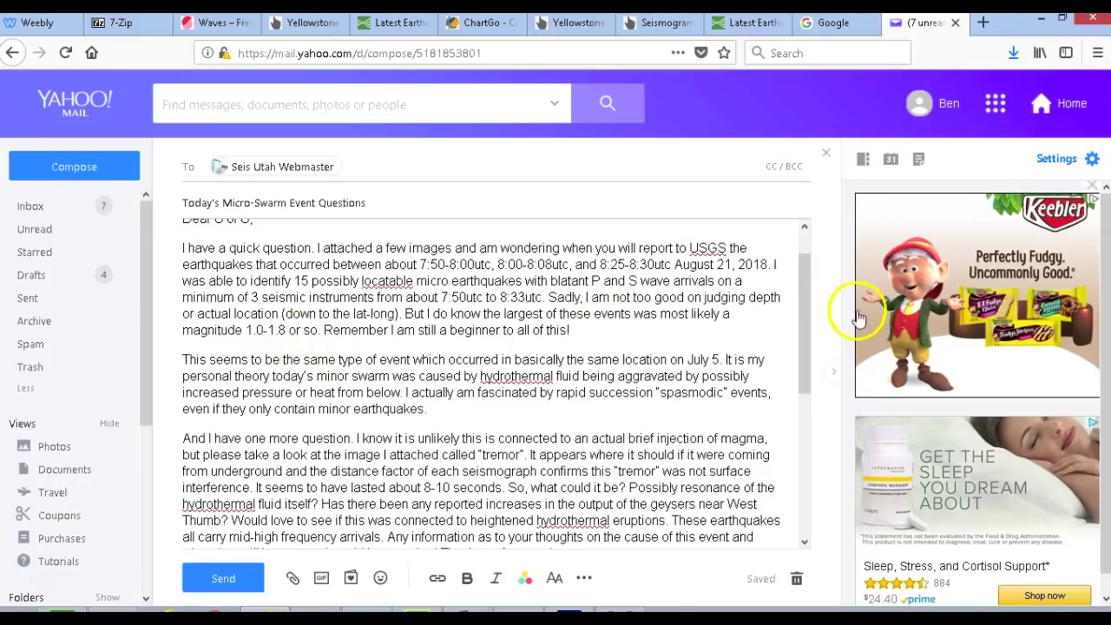
Read the rest of the draft down to its attachments, viewing the "tremor" image in Windows Photo Viewer along the way
left_click_drag(802, 328, 807, 373)
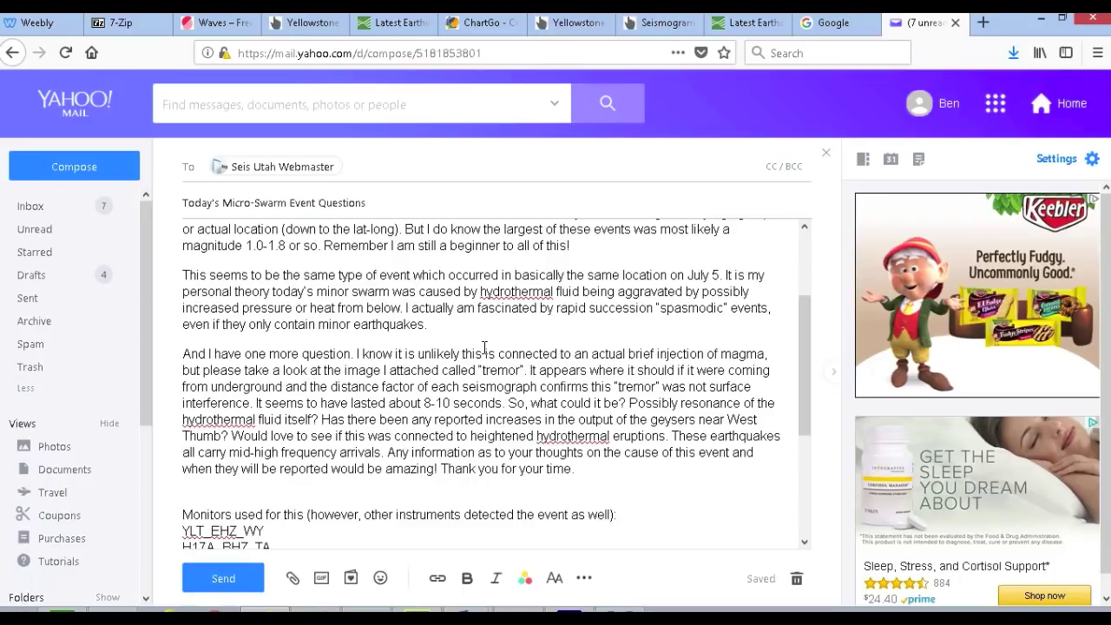
left_click(242, 358)
left_click(653, 618)
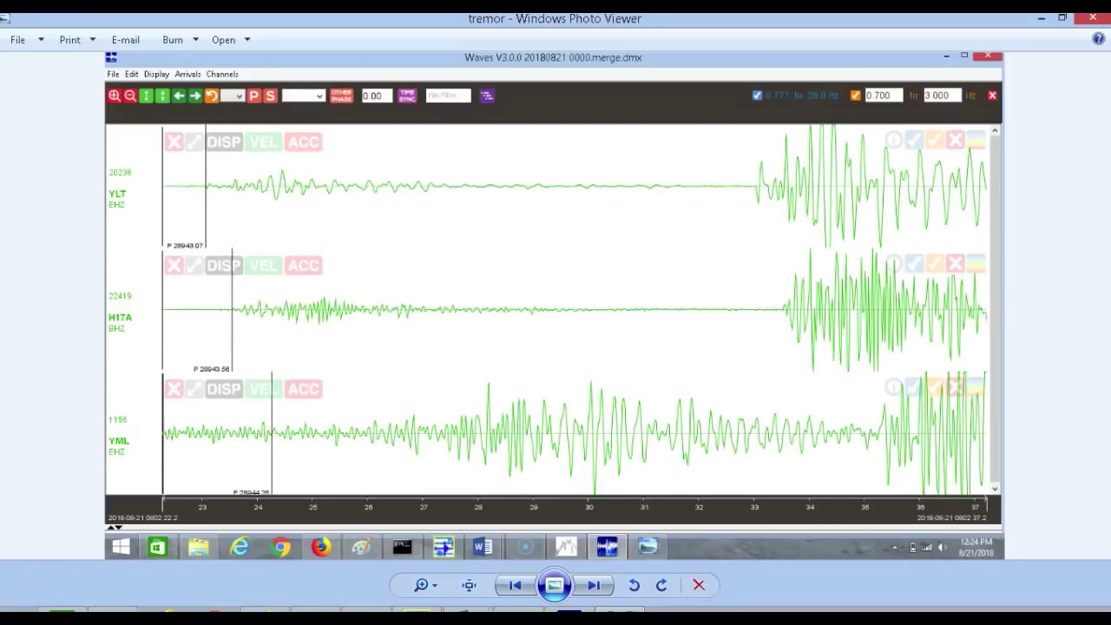
key("alt+Tab")
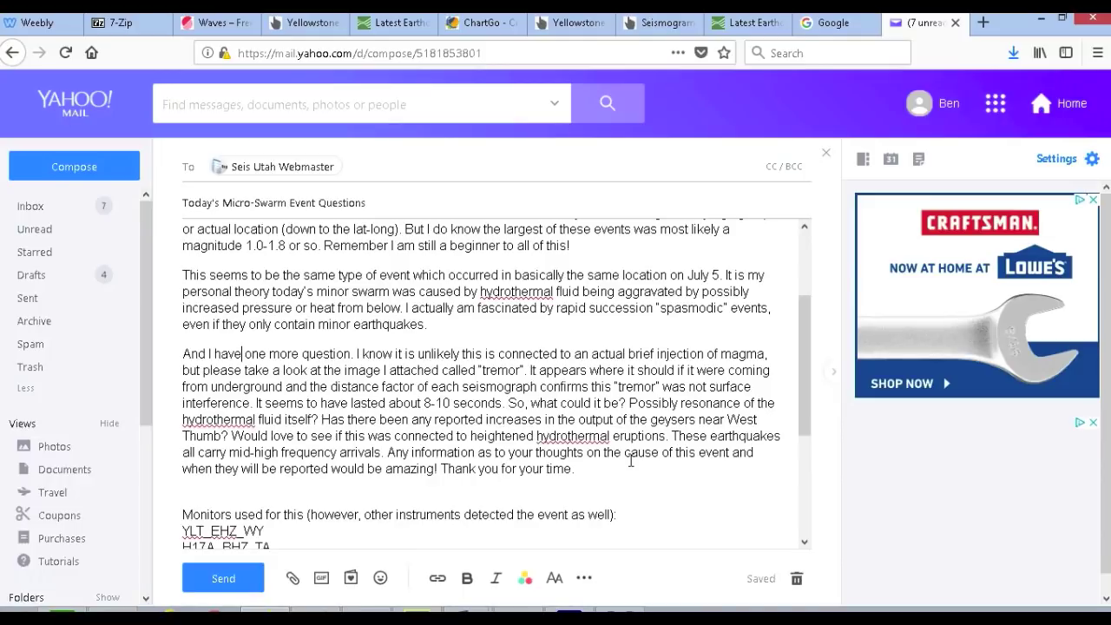
left_click_drag(807, 367, 809, 456)
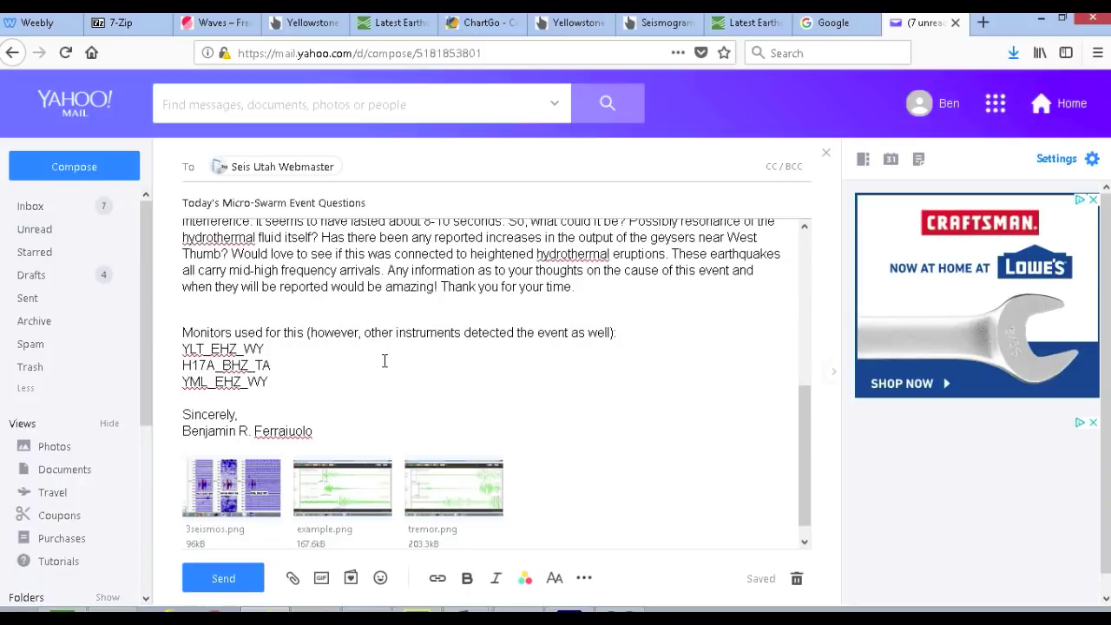
Switch to Swarm and bring the H17A BHZ TA helicorder window to the front
left_click(569, 612)
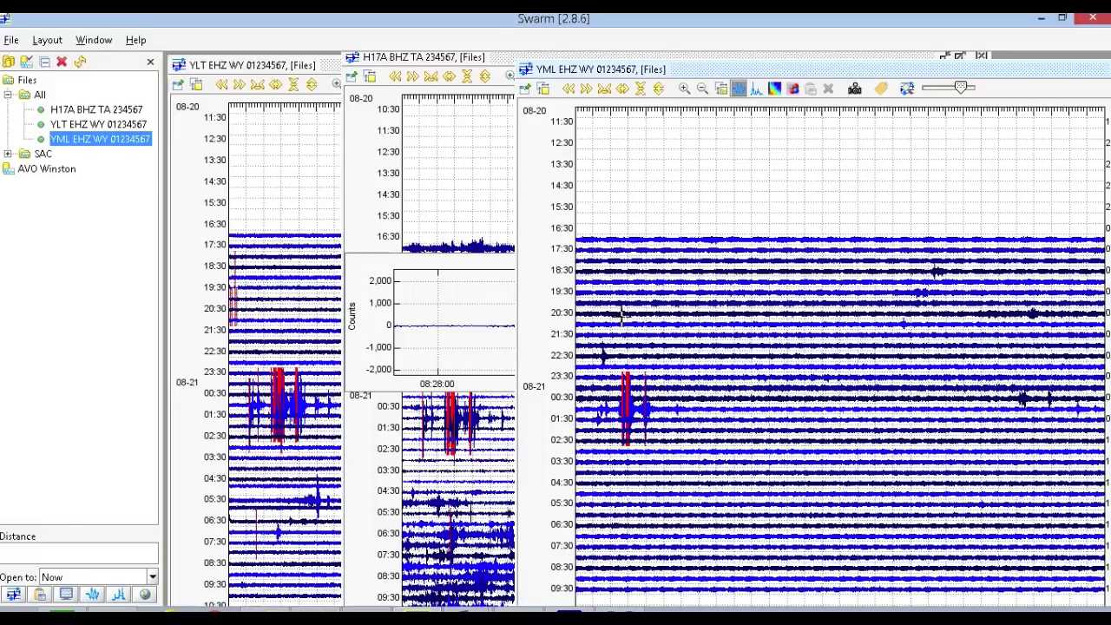
left_click(425, 56)
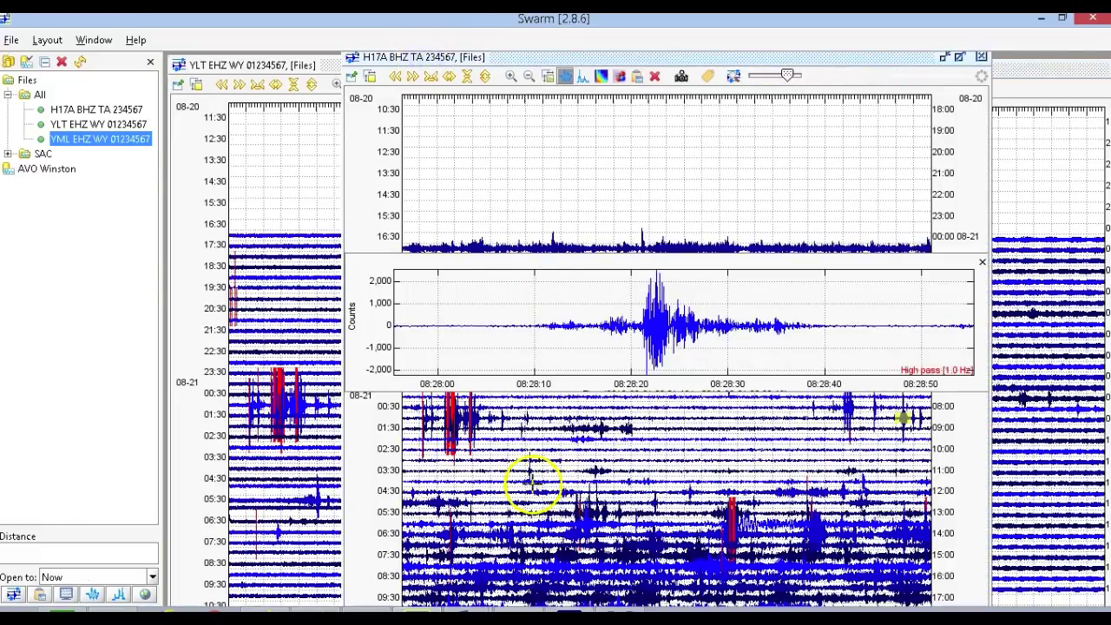
Zoom in on the H17A waveform of the 08:28 event to examine the section from about 08:28:24.5 to 08:28:26
left_click(634, 326)
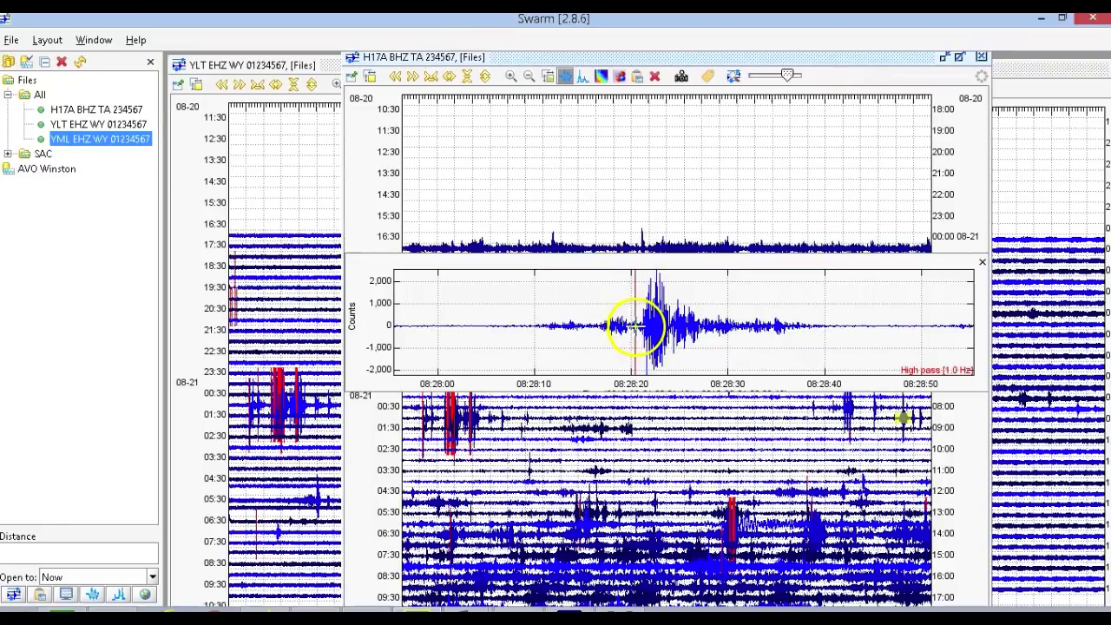
left_click(511, 76)
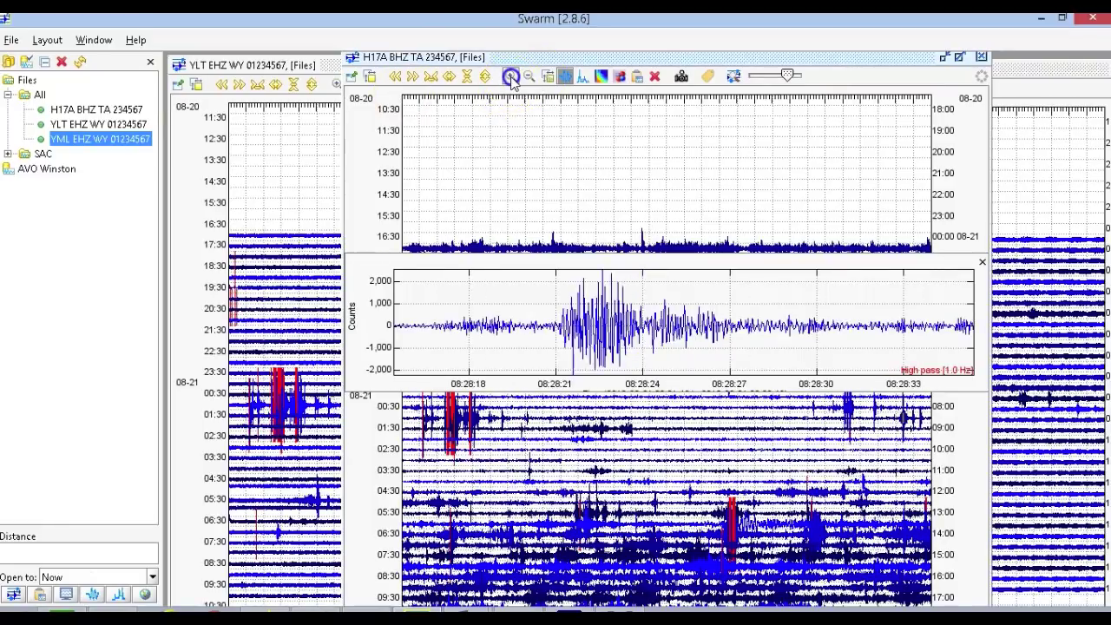
left_click(510, 77)
left_click(511, 76)
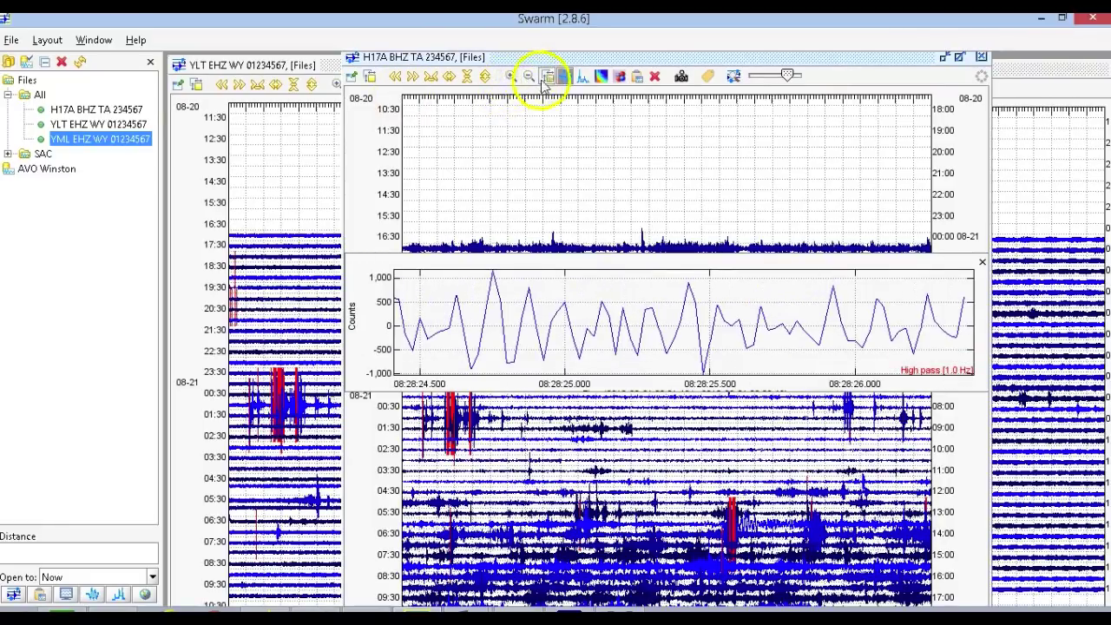
left_click(529, 76)
left_click(528, 77)
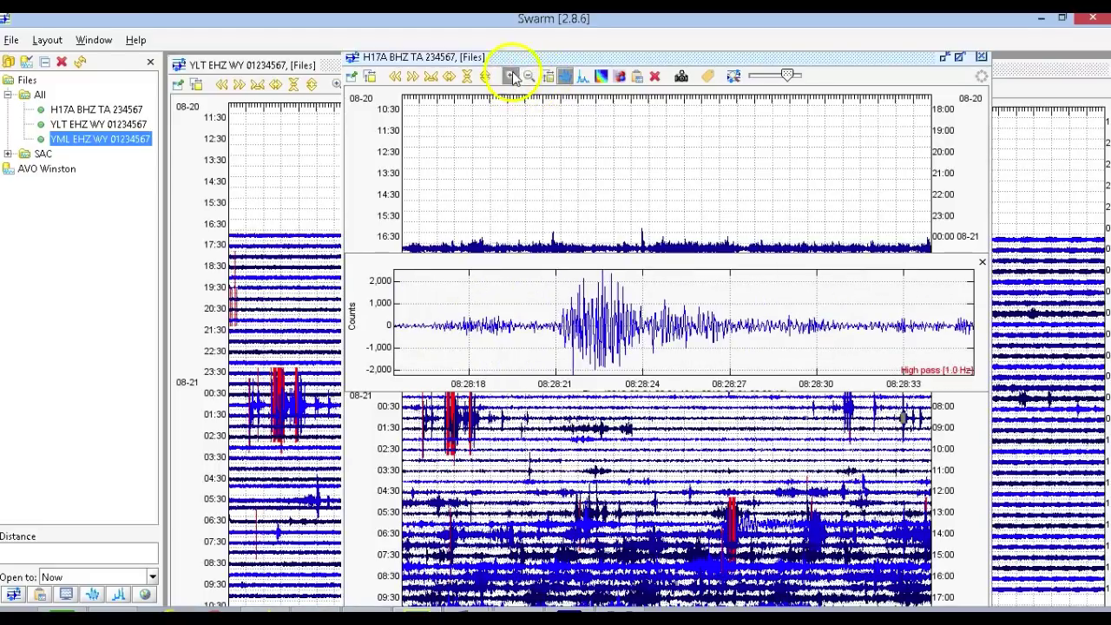
left_click(512, 76)
left_click(511, 76)
left_click(512, 77)
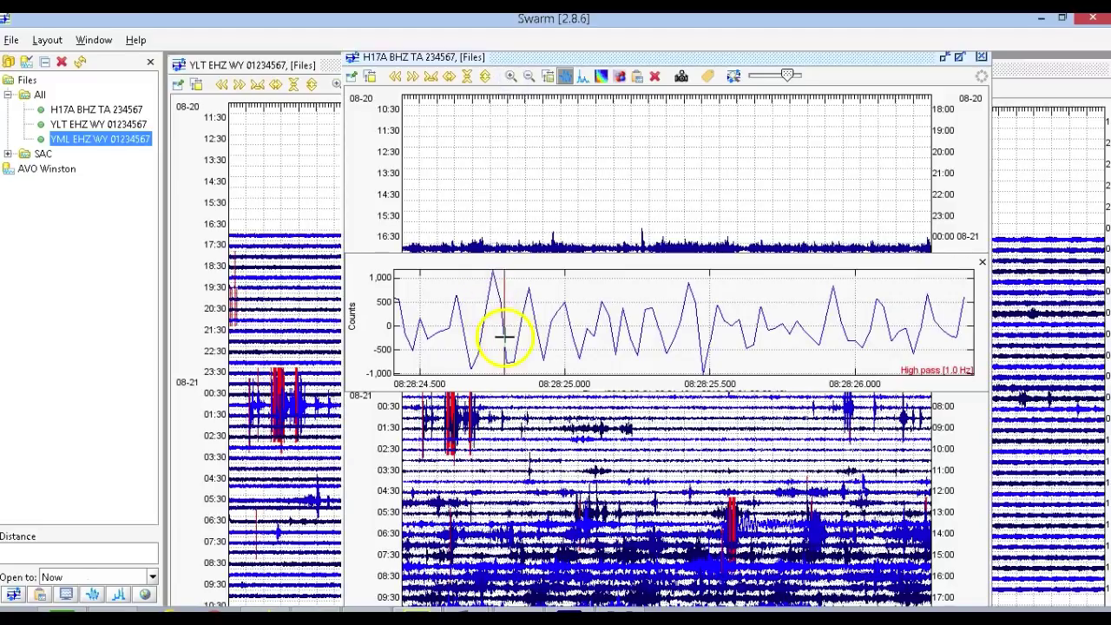
Narrow the H17A waveform's time window around 08:28:25 in successive selections, down to about 08:28:25.120 to 08:28:25.135
left_click_drag(497, 343, 739, 330)
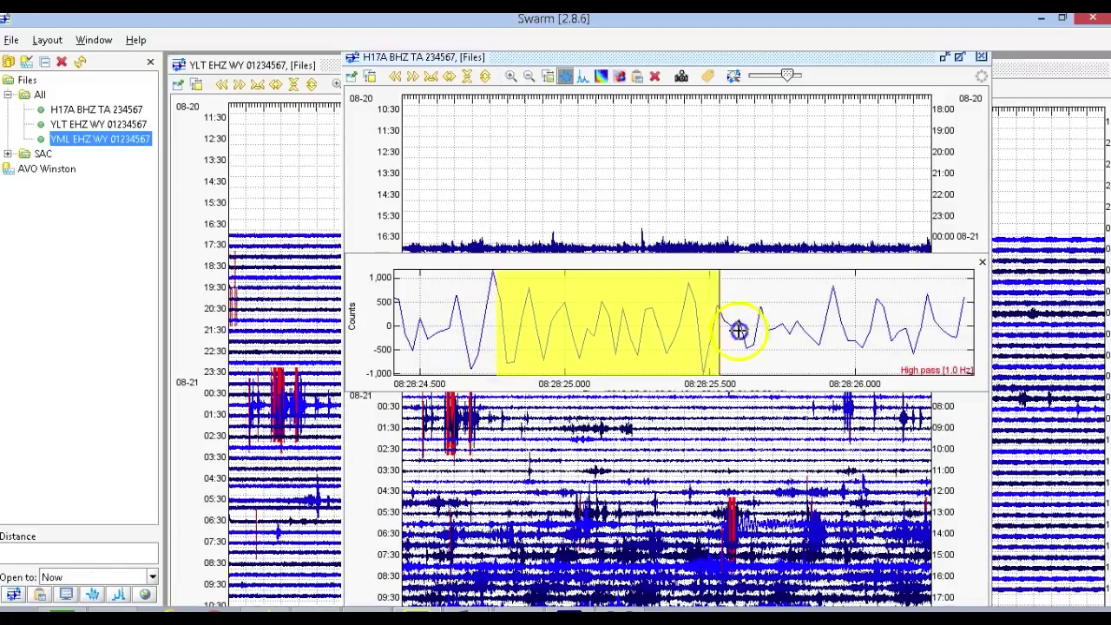
left_click(647, 347)
left_click_drag(496, 345, 738, 309)
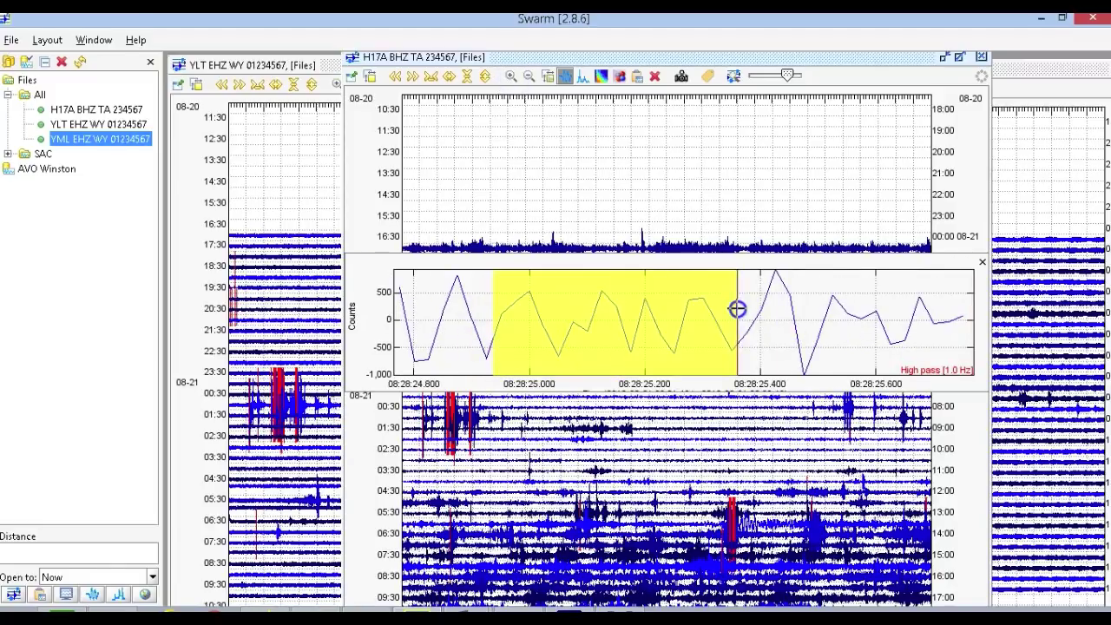
left_click(704, 310)
left_click_drag(524, 330, 794, 348)
left_click(790, 349)
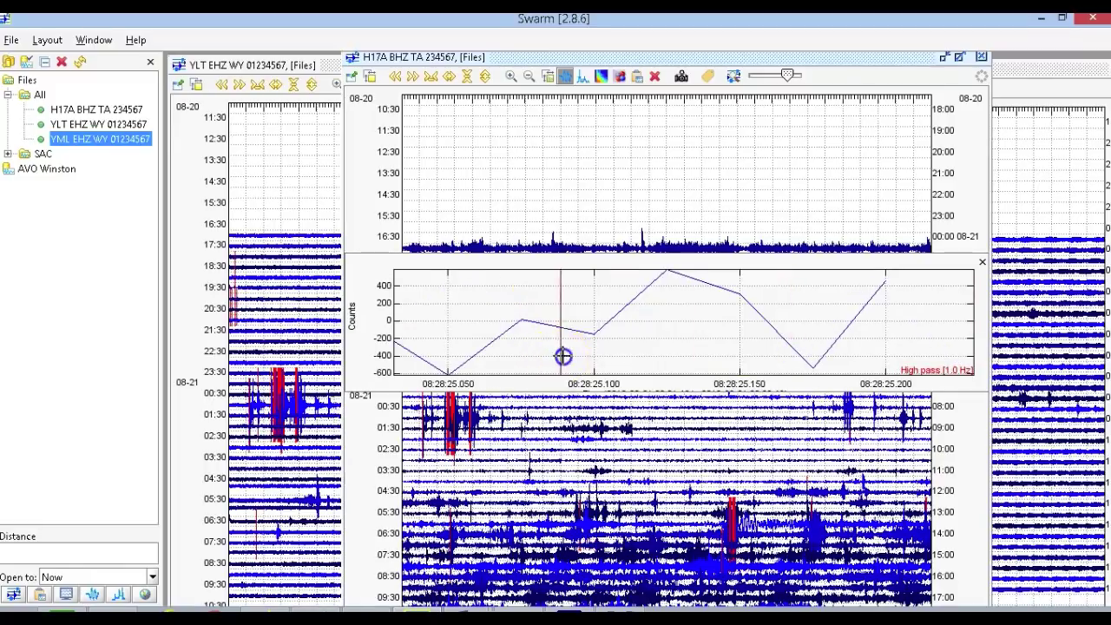
left_click_drag(563, 356, 784, 297)
left_click(784, 298)
left_click_drag(773, 294, 719, 392)
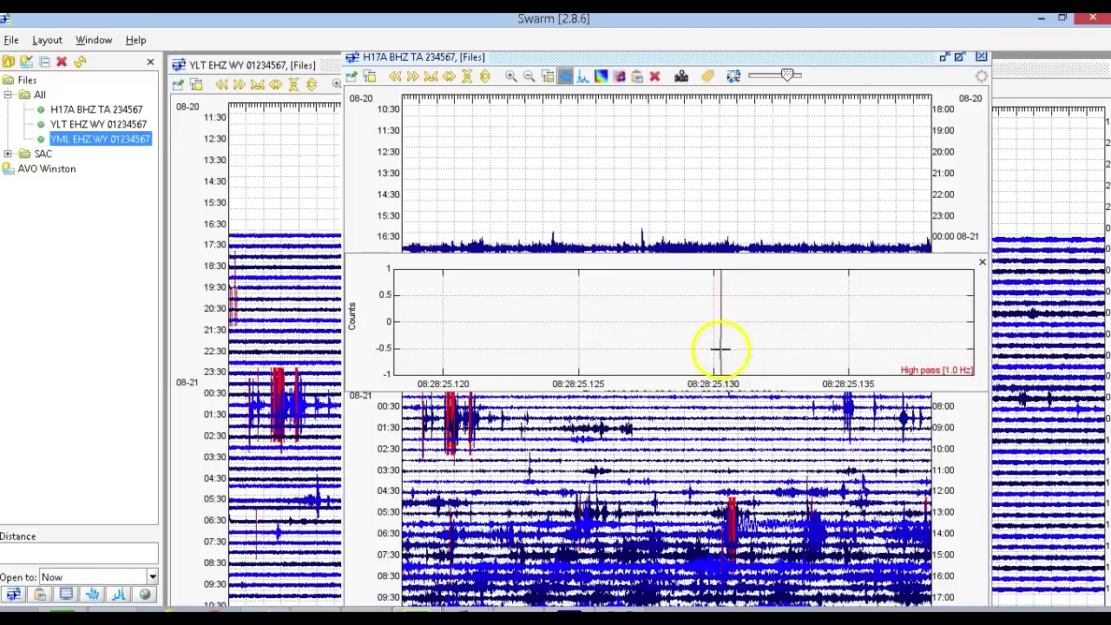
left_click(728, 373)
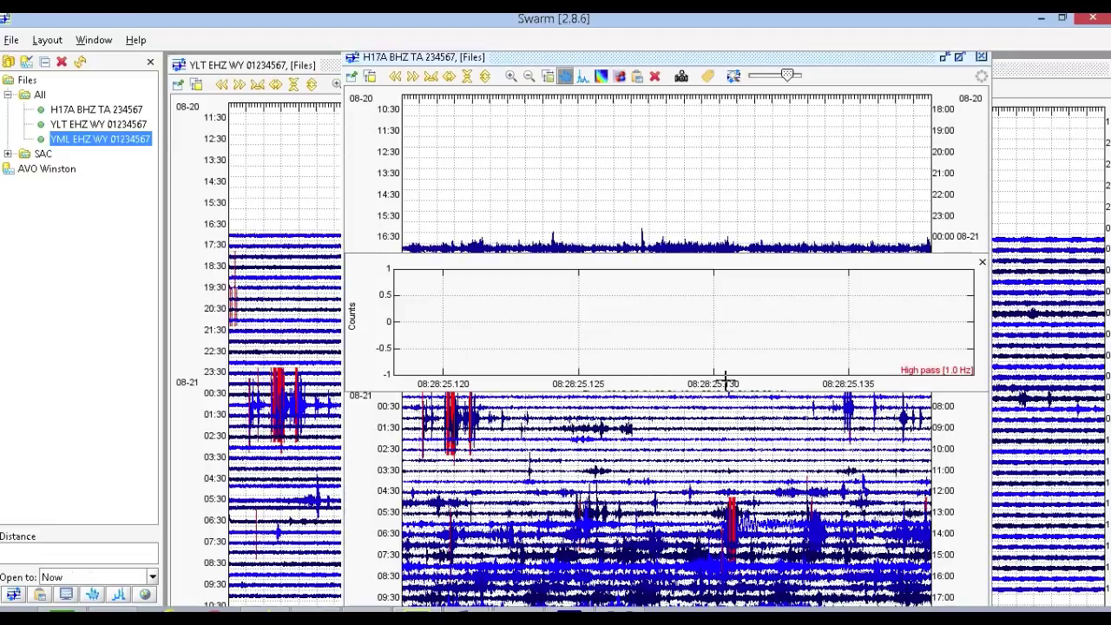
Zoom back out to the full 08:28 burst and examine its section from about 08:28:24.5 to 08:28:25.5
left_click(529, 77)
left_click(530, 76)
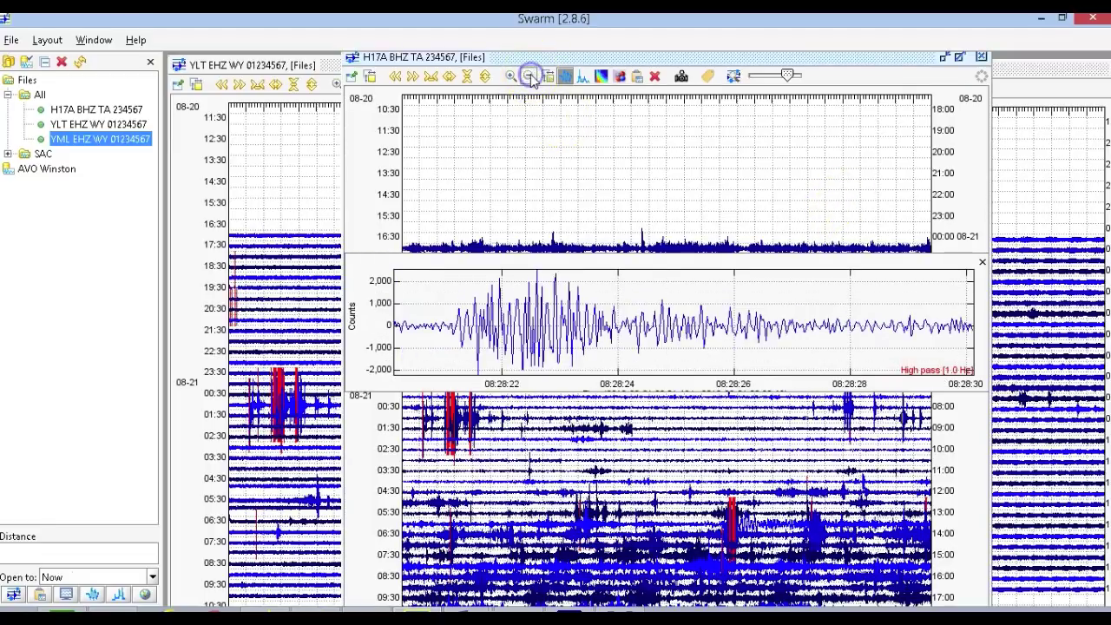
left_click(510, 77)
left_click(510, 79)
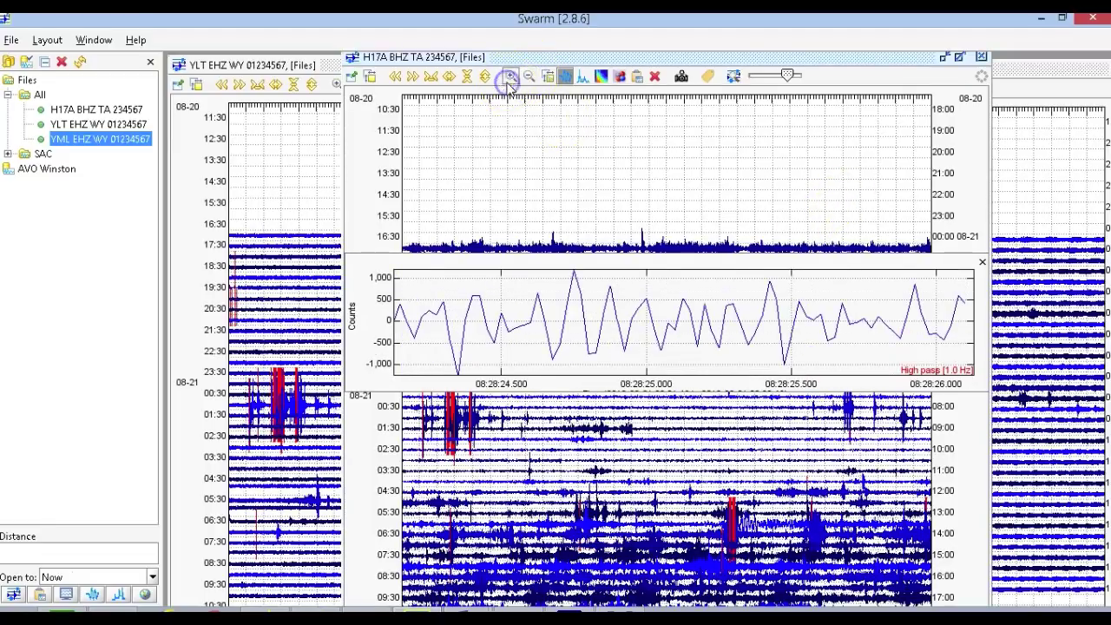
left_click_drag(501, 324, 792, 308)
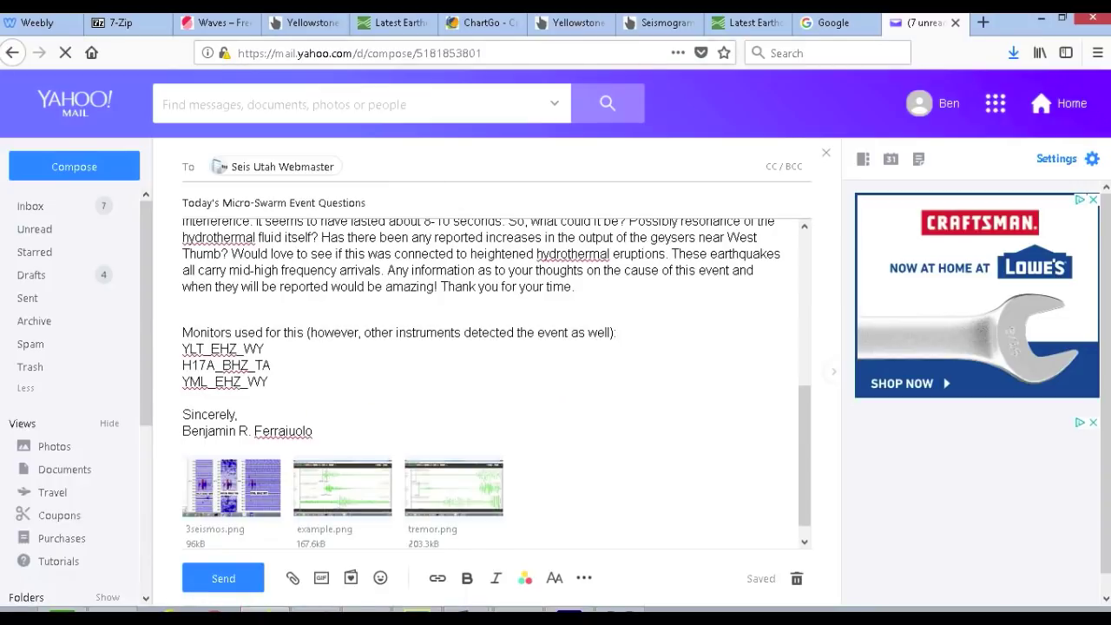
Switch to the browser, close the seismogram page and go to the lower part of the Yellowstone station thumbnail map
left_click(653, 24)
left_click(687, 24)
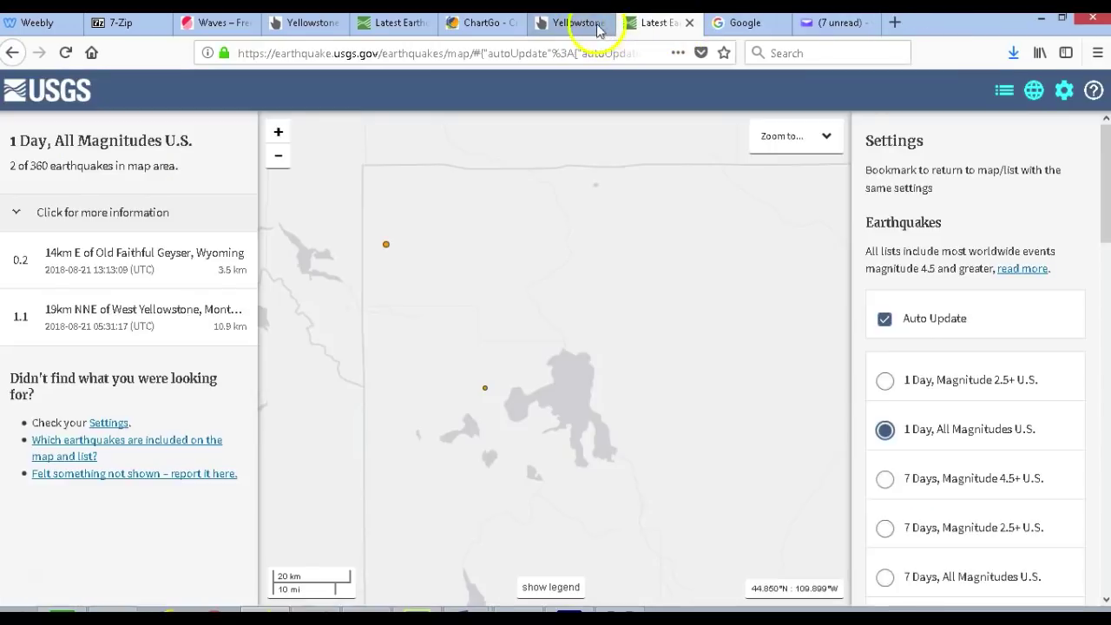
left_click(593, 24)
left_click_drag(1107, 324, 1103, 376)
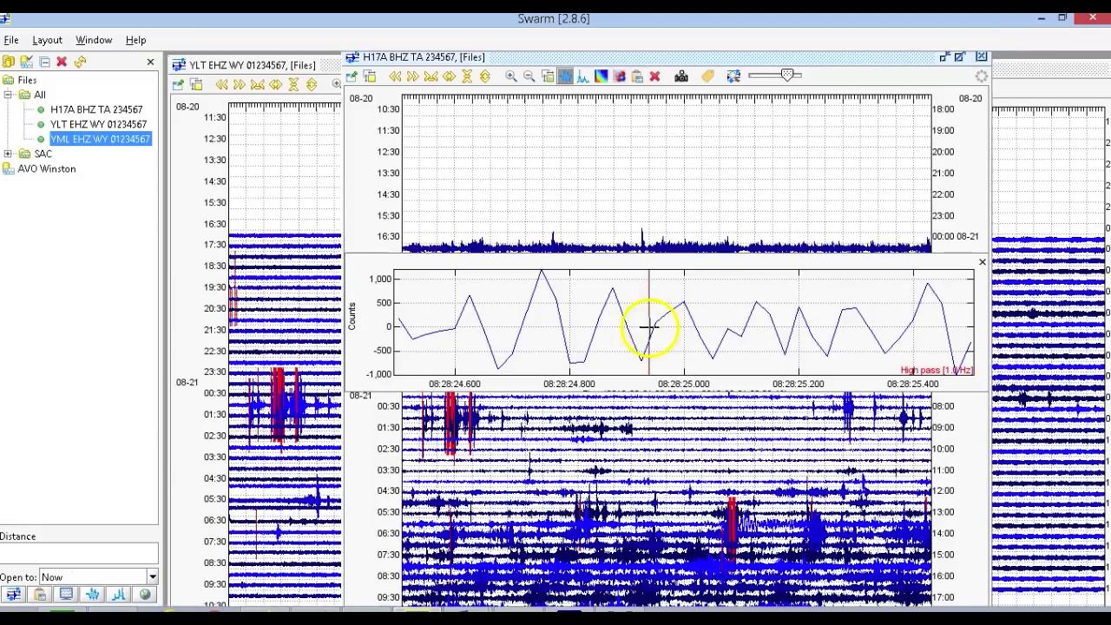
Switch to Swarm and replace the 08:28 waveform with H17A's 08:02 events, showing about 08:02:25 to 08:03:00
left_click(983, 261)
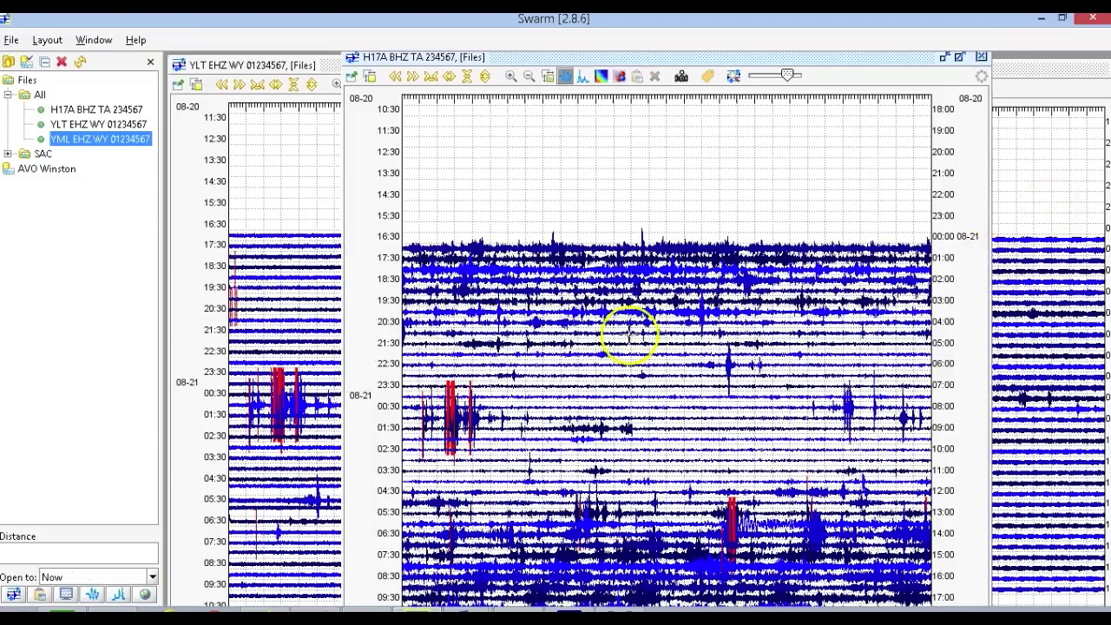
left_click(447, 413)
left_click(446, 413)
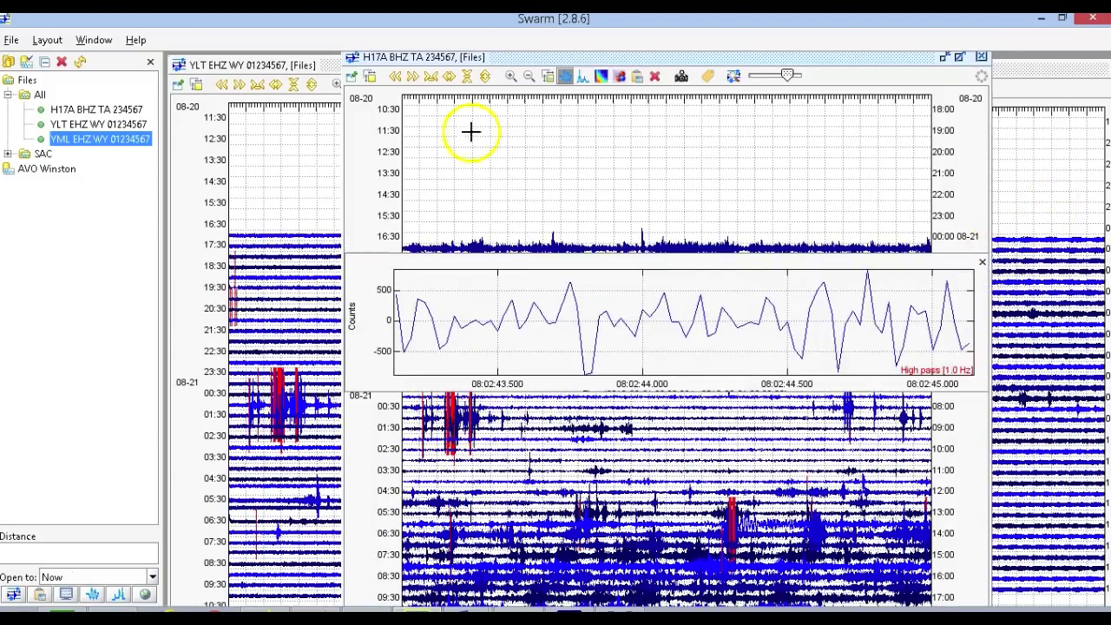
left_click(528, 77)
left_click(528, 76)
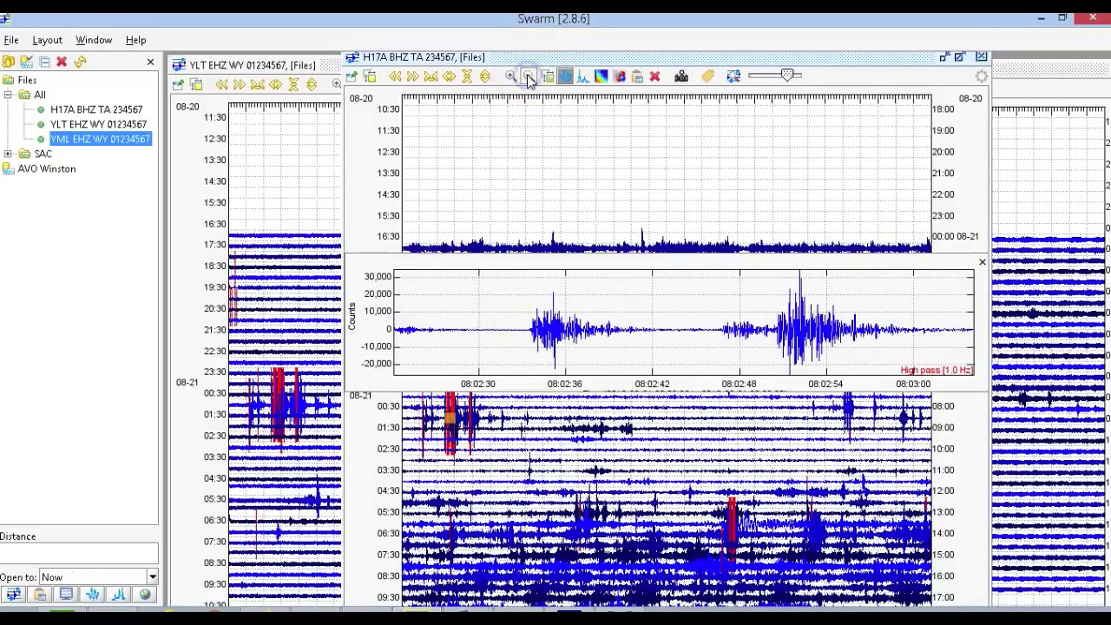
View the spectra, spectrogram and particle motion of H17A's 08:02 events, and close the inset
left_click(583, 78)
left_click(601, 77)
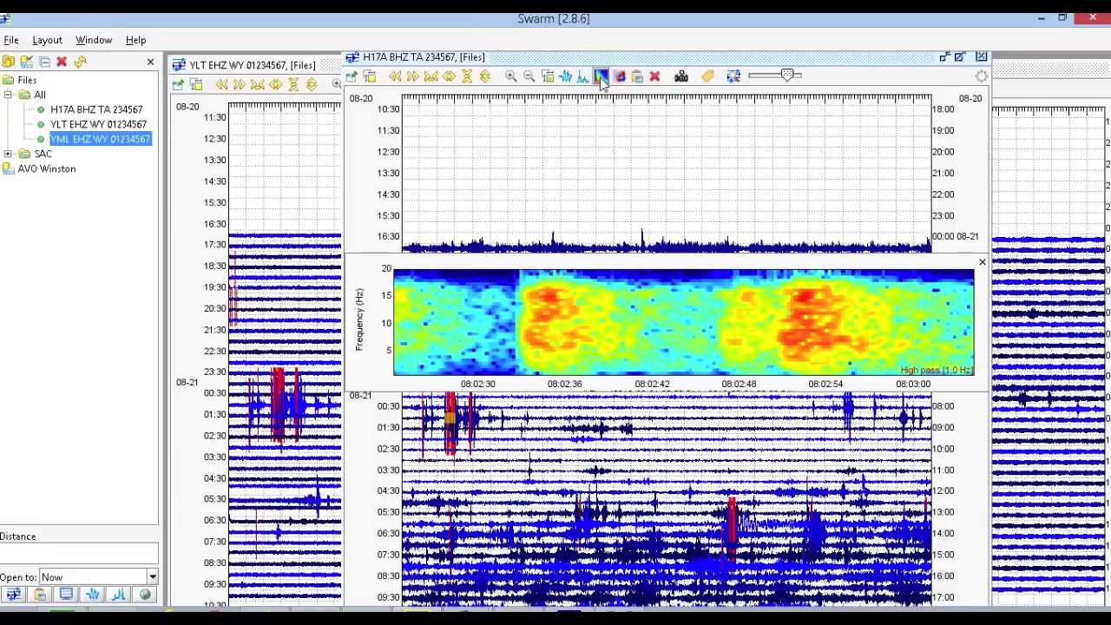
left_click(618, 78)
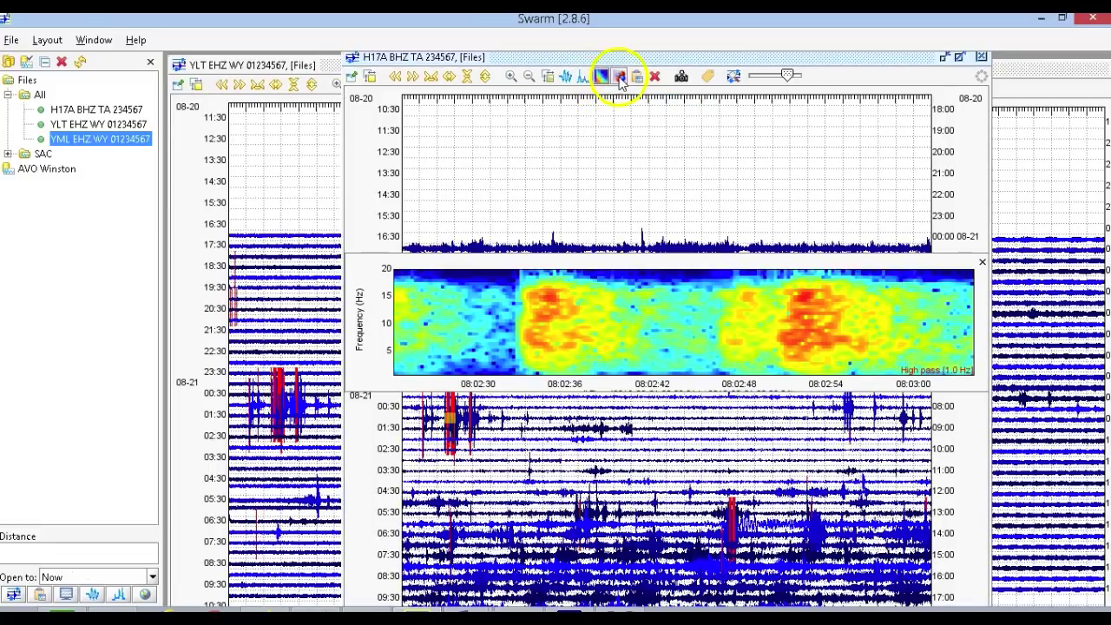
left_click(618, 78)
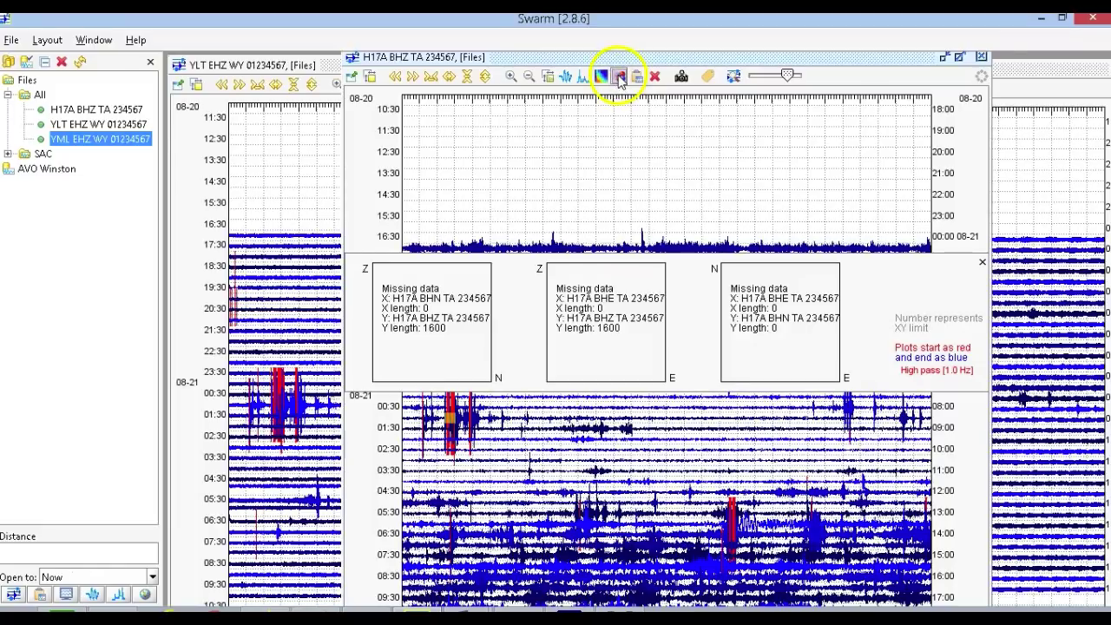
left_click(981, 261)
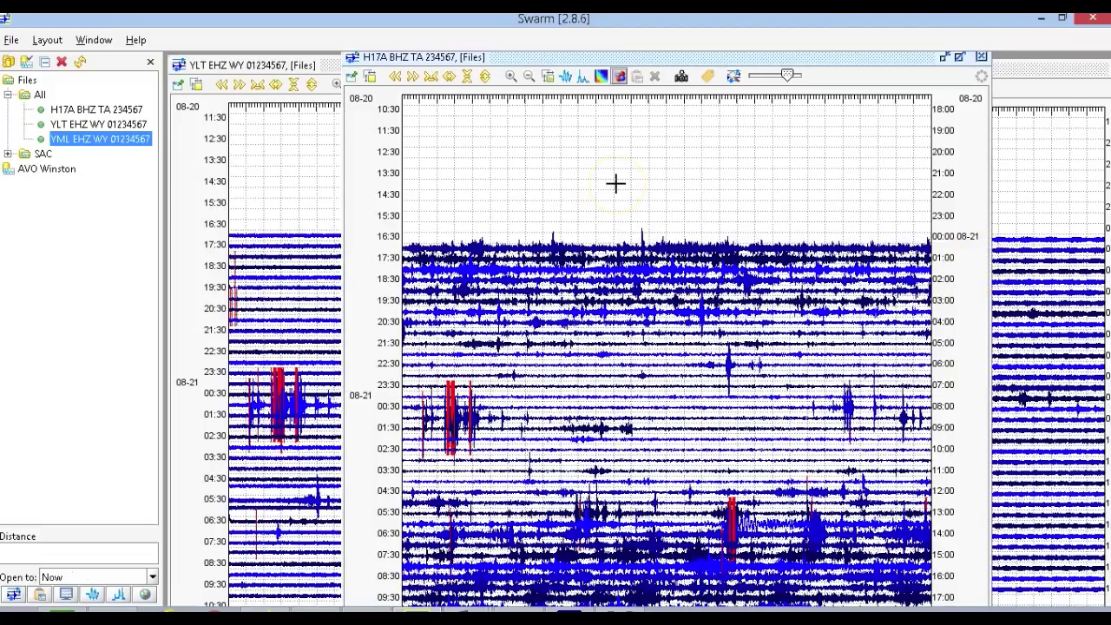
mouse_move(787, 75)
left_mouse_down()
mouse_move(753, 76)
mouse_move(823, 72)
mouse_move(760, 76)
mouse_move(818, 82)
left_mouse_up()
Switch to the browser and examine the YNM Norris Museum seismogram from the Yellowstone thumbnail map, closing it when done
key("alt+Tab")
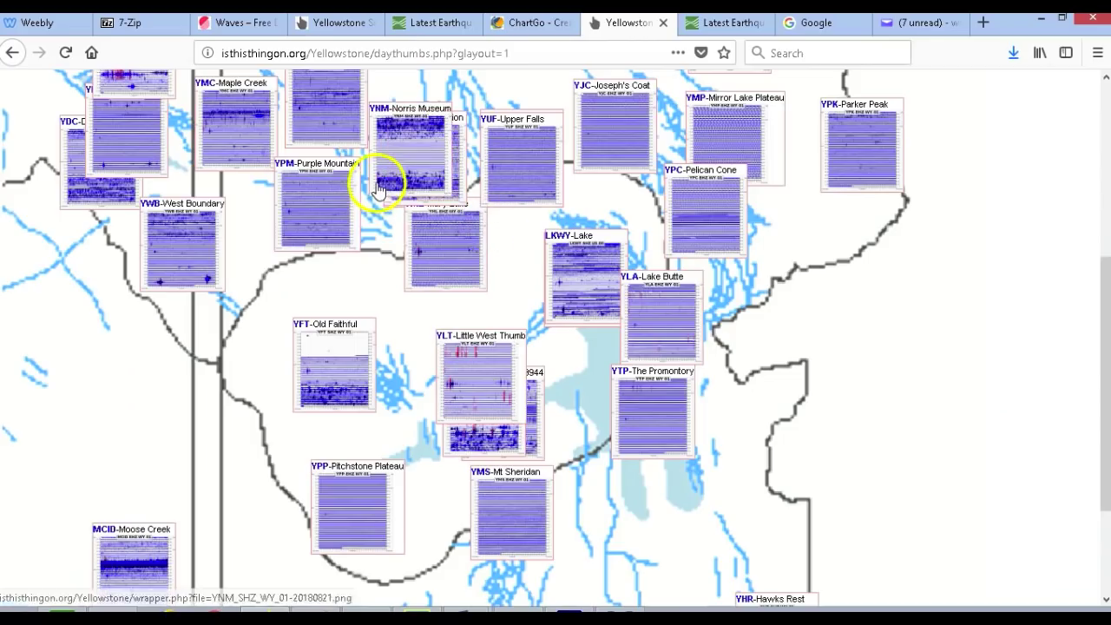
left_click(385, 179)
scroll(704, 225, "down", 5)
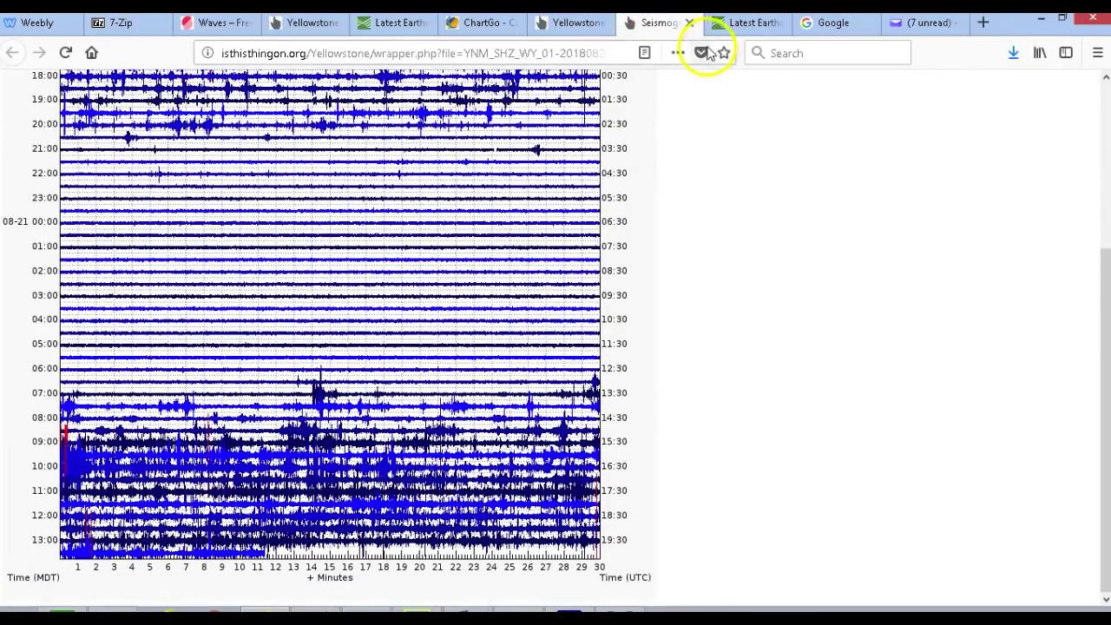
left_click(689, 22)
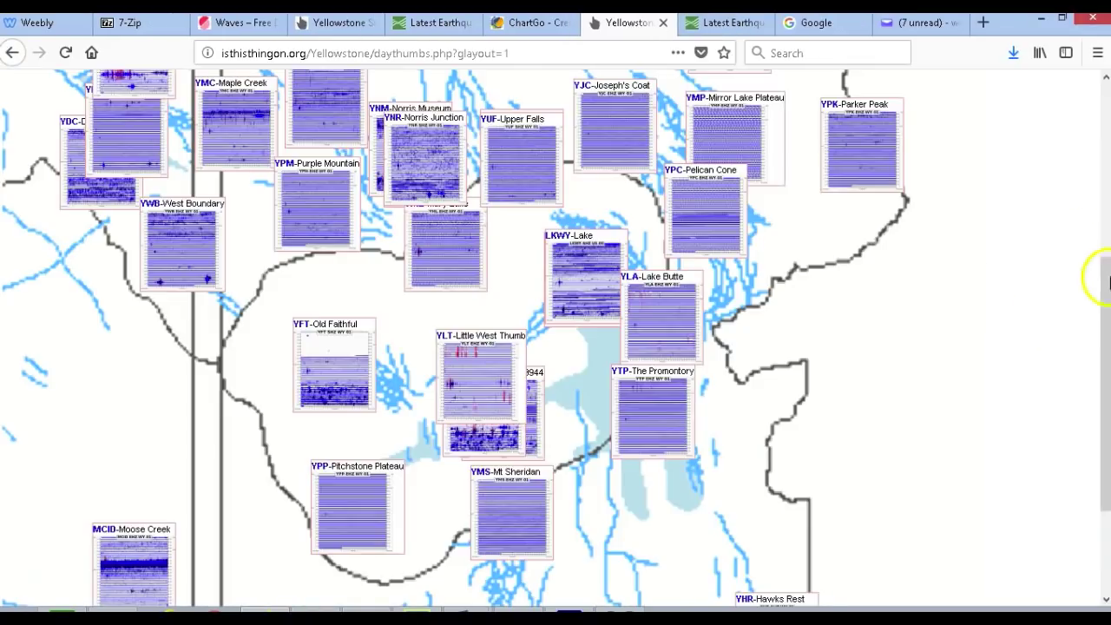
left_click(1104, 306)
left_click_drag(1104, 305, 1105, 262)
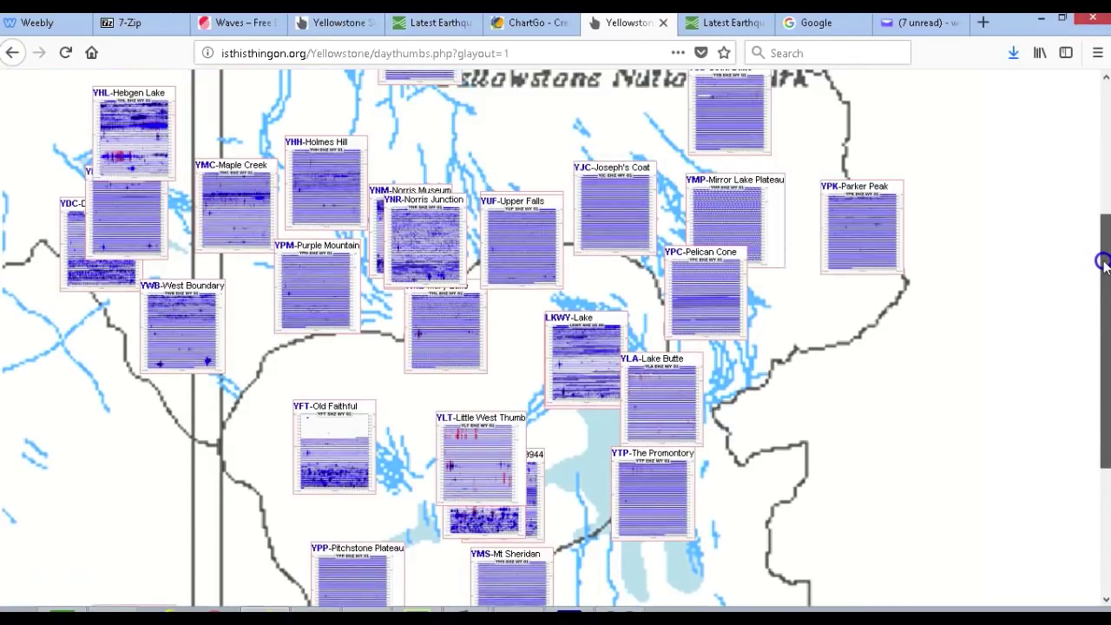